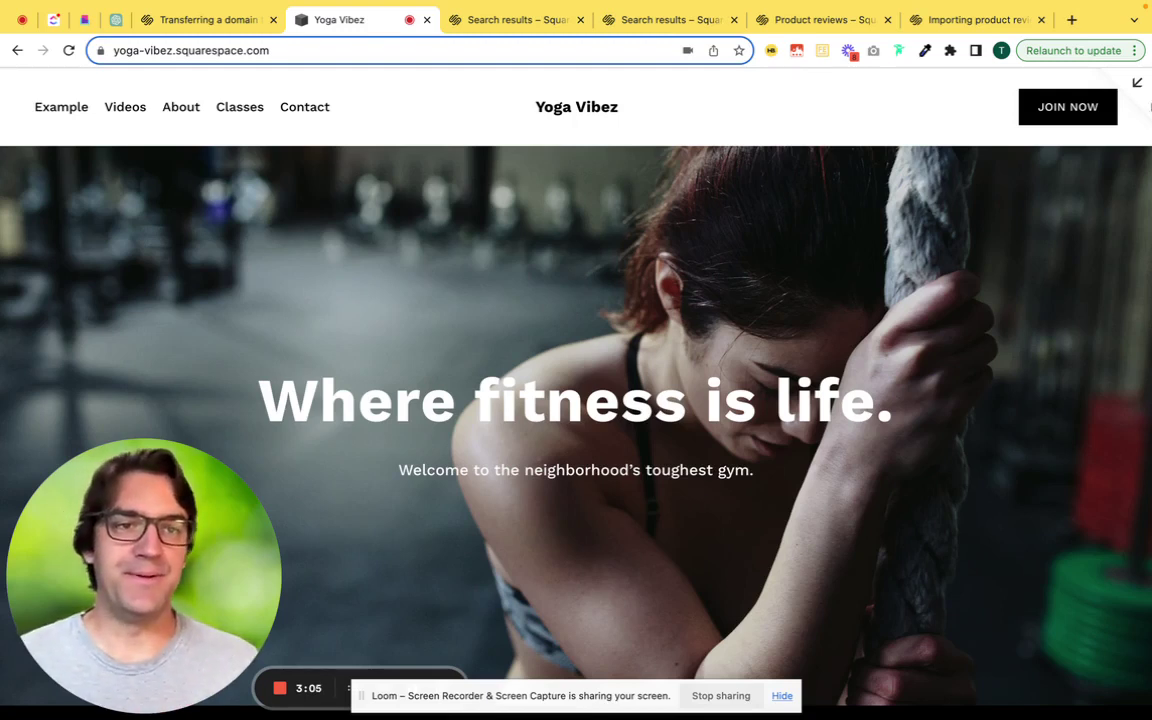
# Step: Open the Yoga Vibez site and scroll through the Home page preview
pyautogui.click(1137, 83)
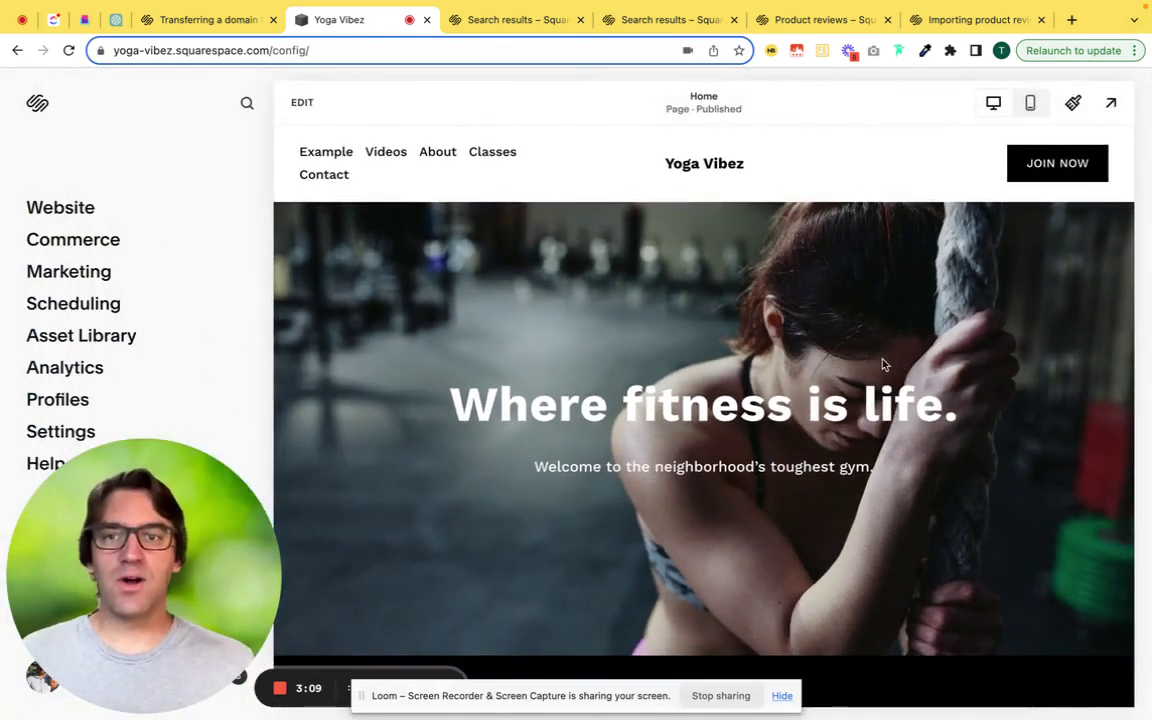
pyautogui.scroll(-1, 560, 272)
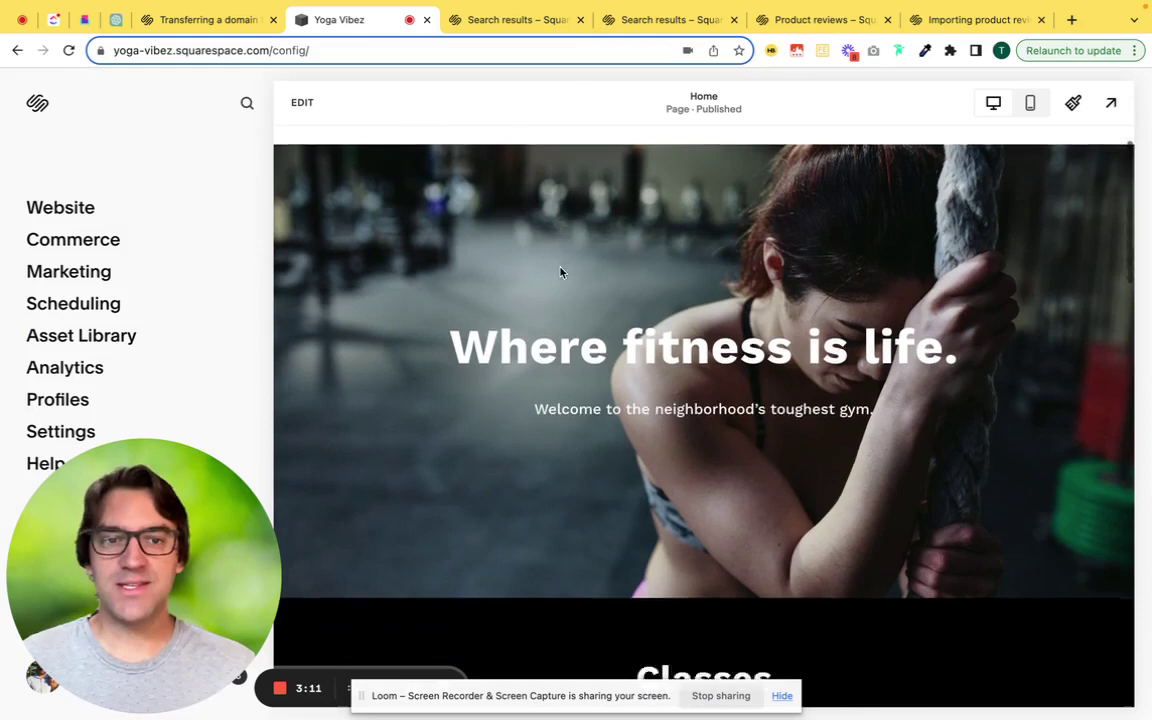
pyautogui.scroll(-7, 560, 272)
pyautogui.scroll(2, 560, 272)
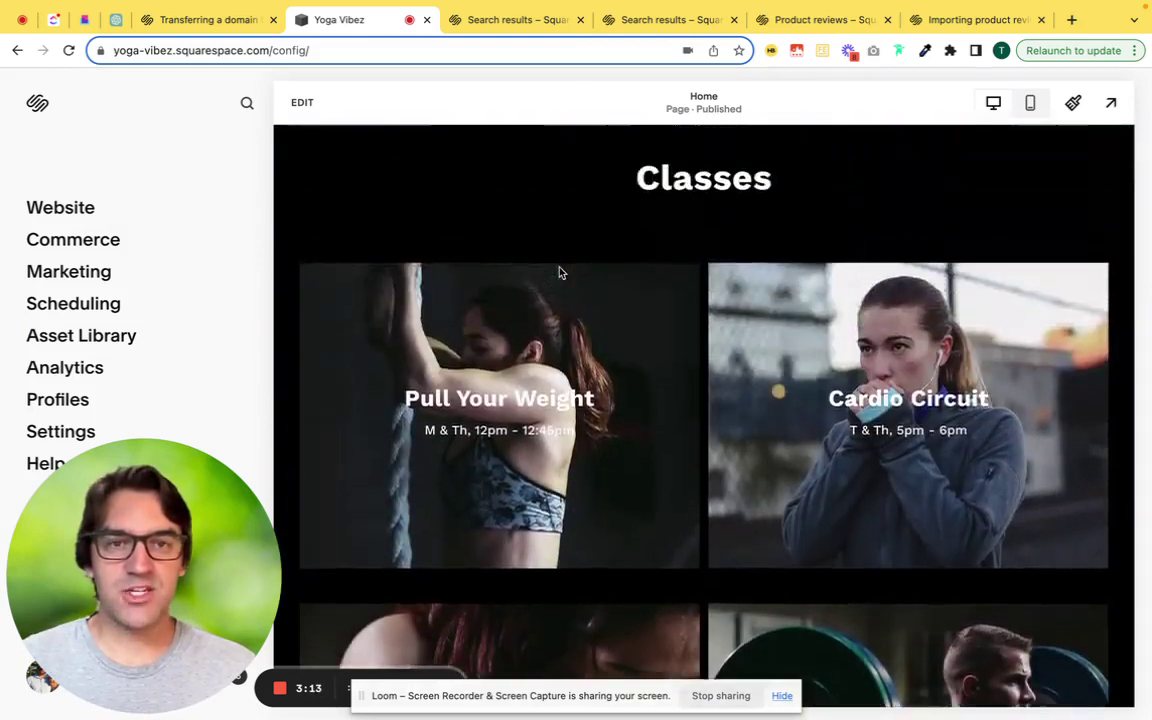
pyautogui.scroll(5, 560, 272)
pyautogui.scroll(-6, 560, 272)
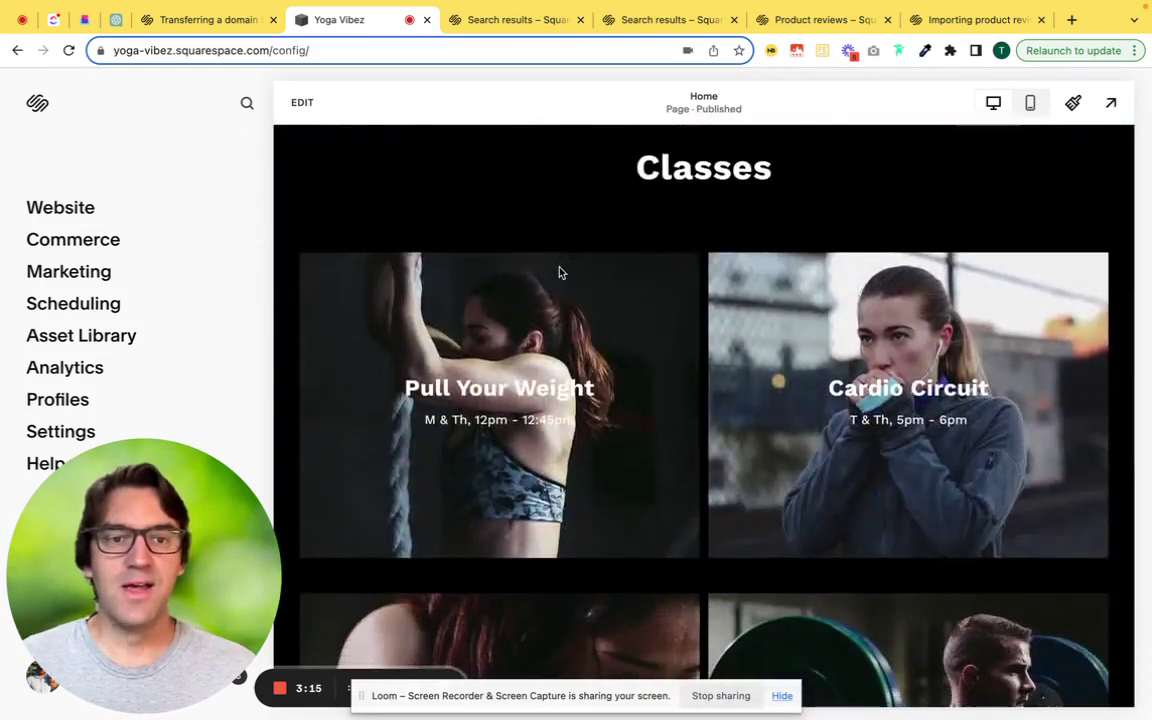
pyautogui.scroll(-6, 560, 272)
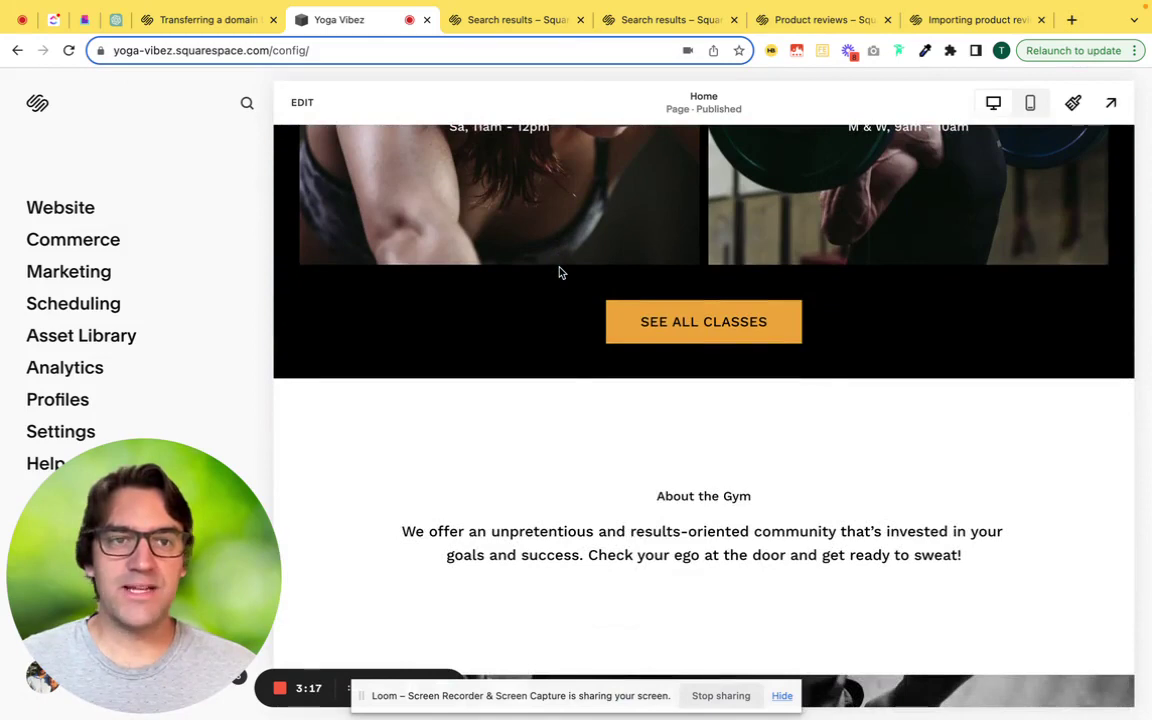
pyautogui.scroll(-3, 560, 272)
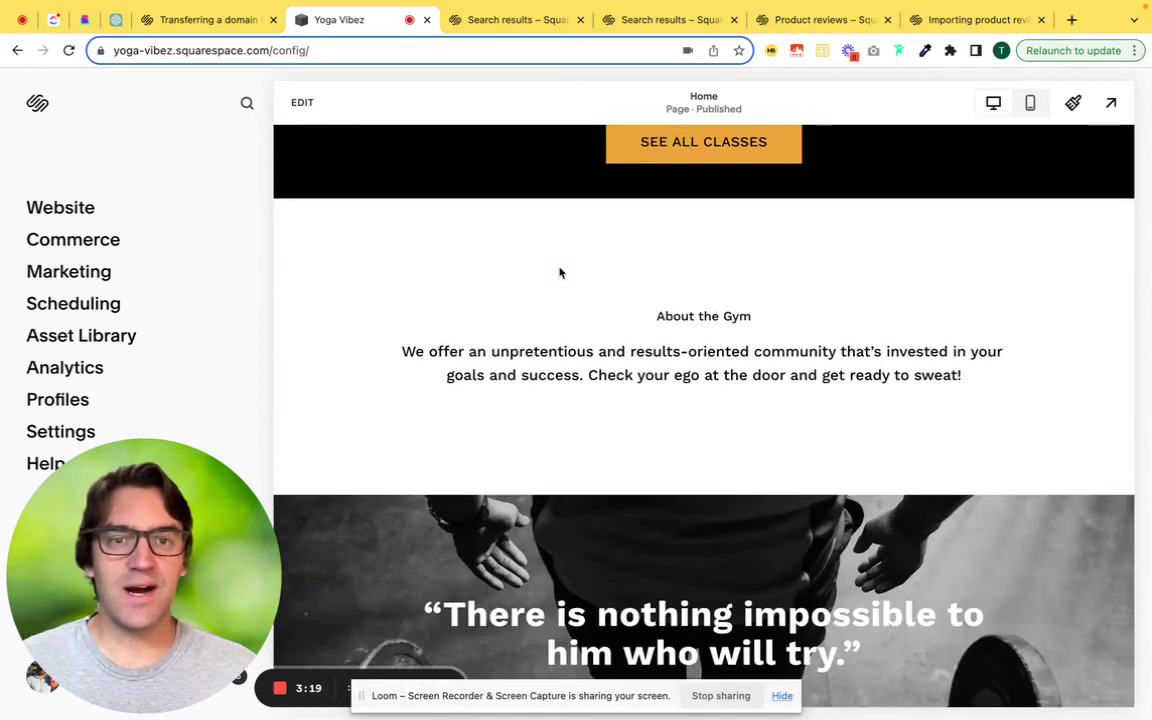
pyautogui.scroll(-5, 560, 272)
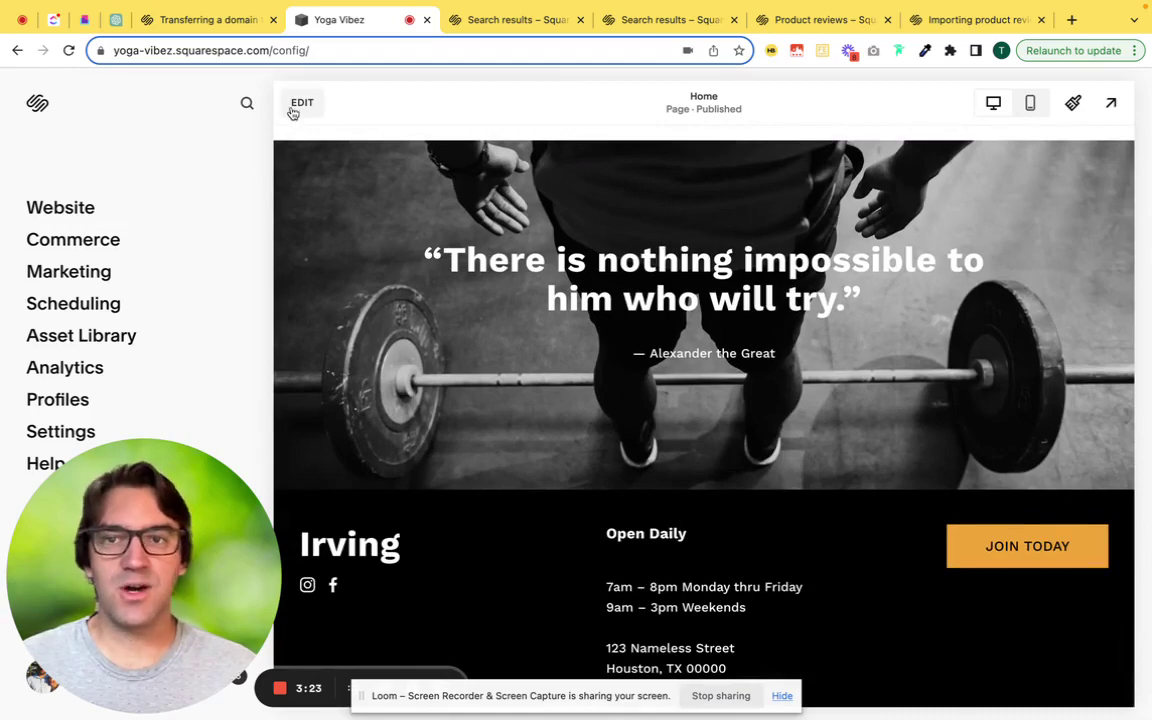
# Step: Switch the Home page into editing mode
pyautogui.click(293, 106)
pyautogui.scroll(4, 800, 296)
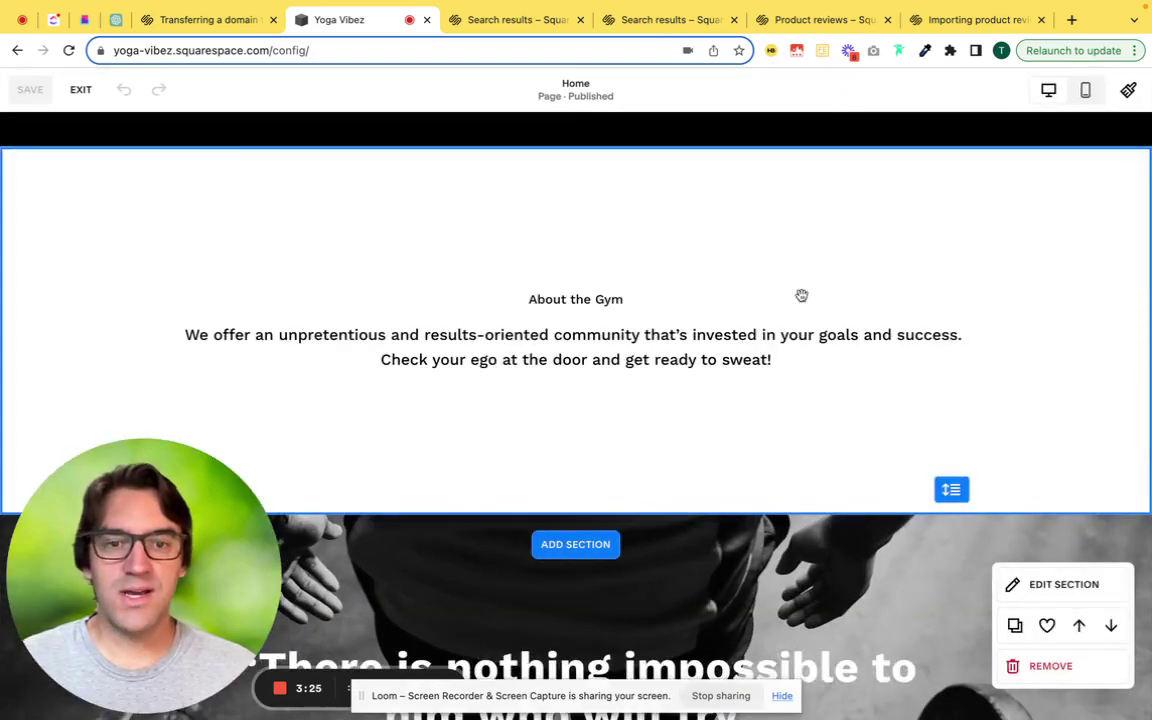
pyautogui.scroll(-5, 801, 296)
pyautogui.scroll(3, 801, 298)
pyautogui.scroll(-2, 801, 298)
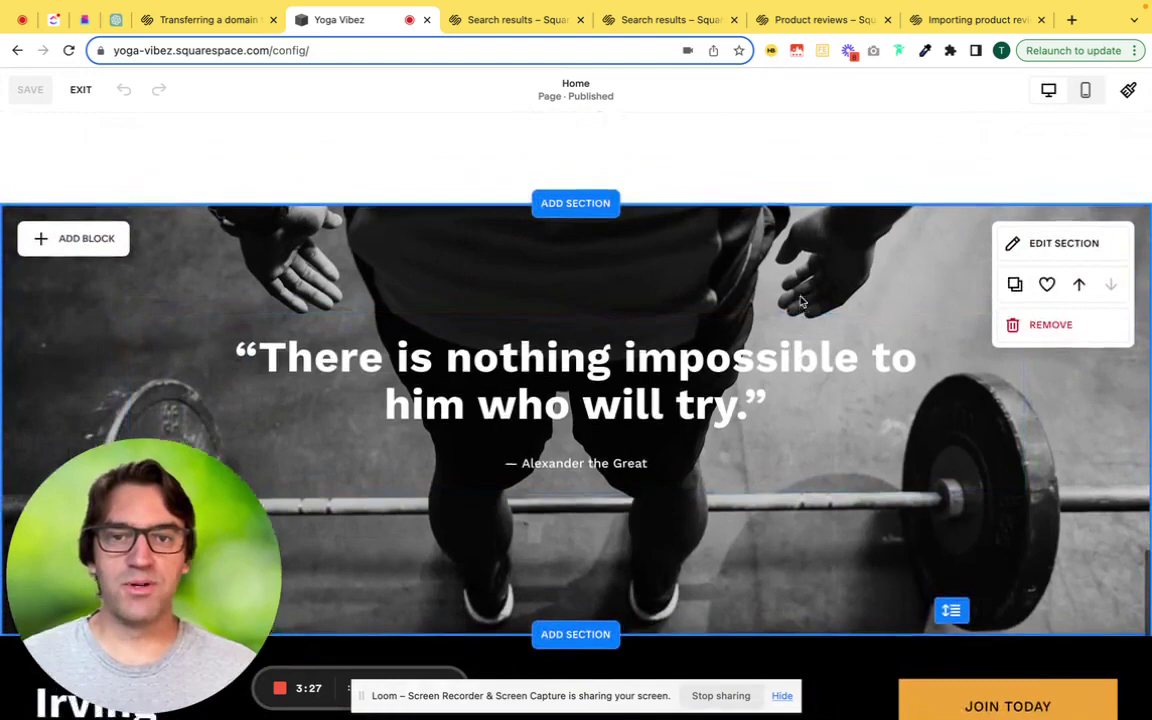
pyautogui.scroll(1, 800, 300)
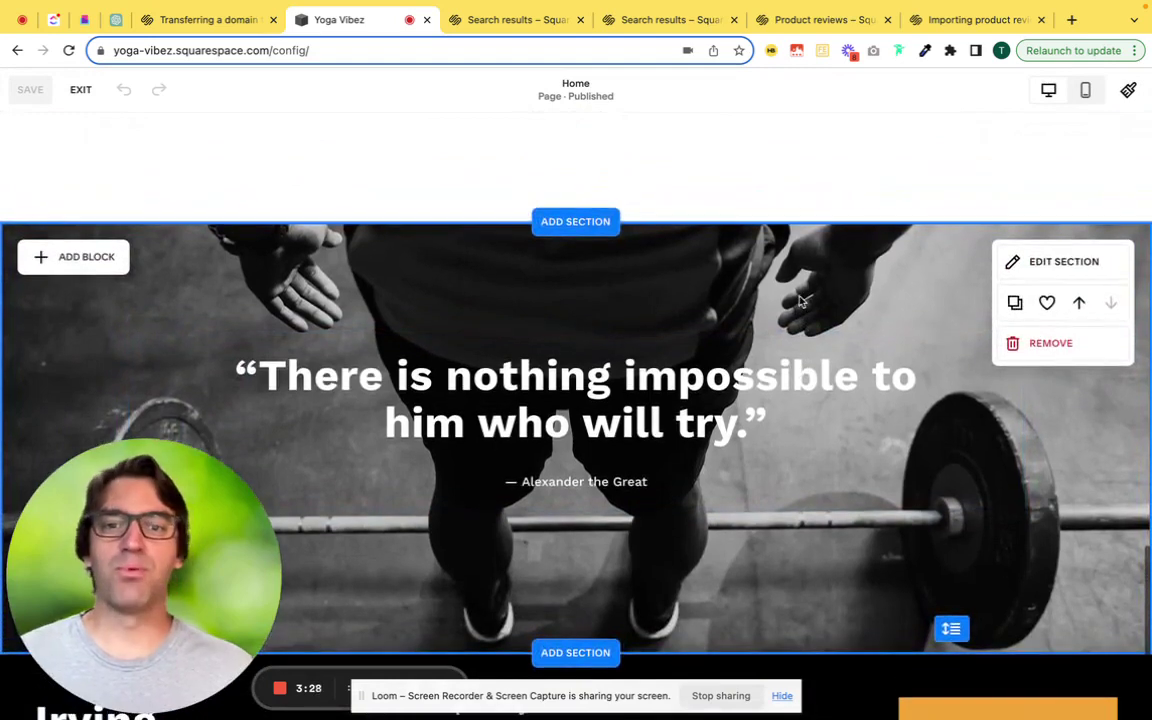
# Step: Insert a new section above the quote banner and browse the section categories
pyautogui.click(570, 224)
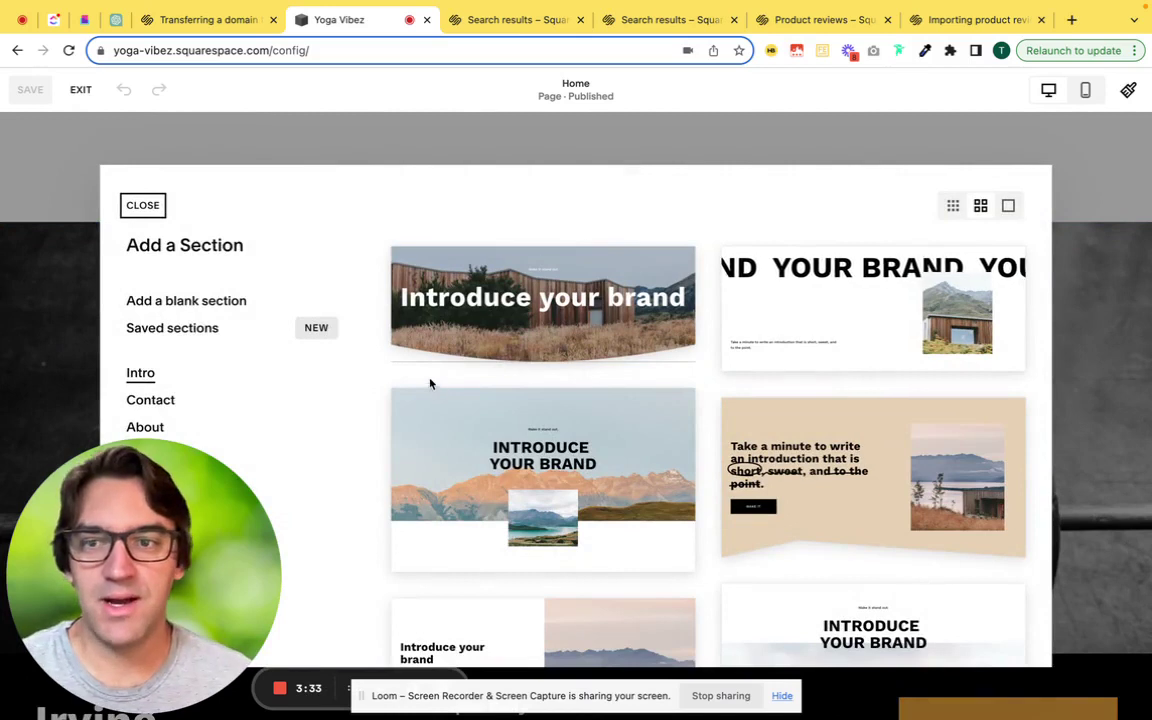
pyautogui.click(142, 686)
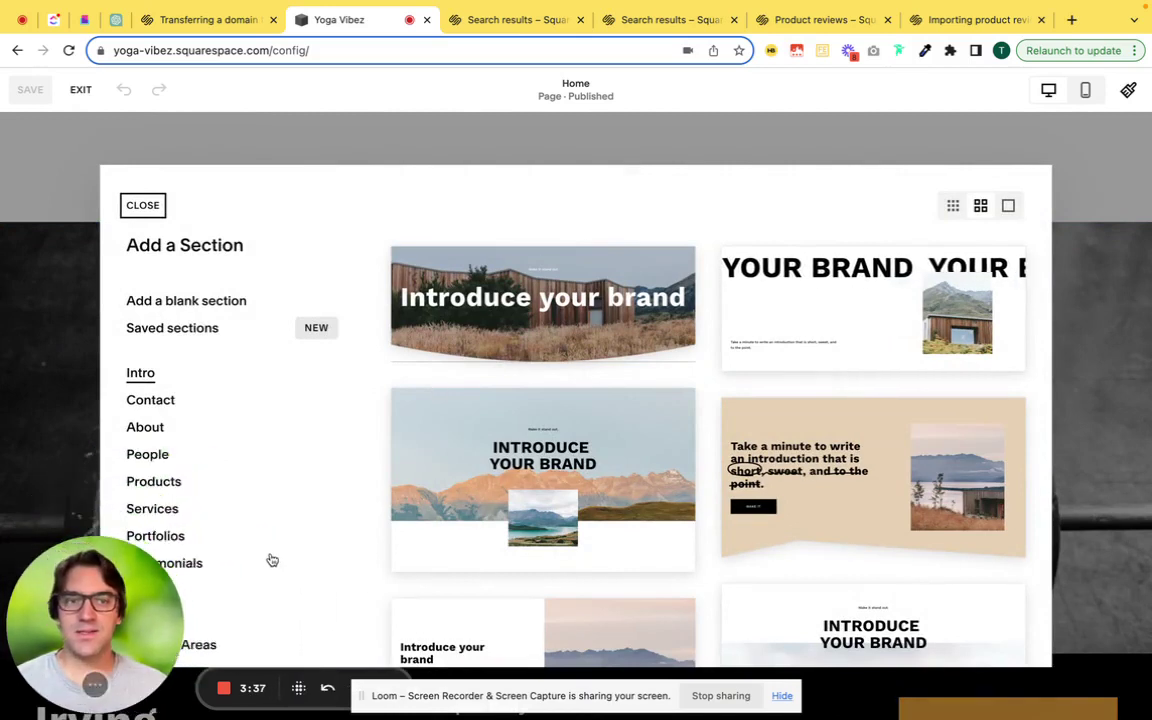
pyautogui.scroll(-2, 275, 557)
pyautogui.scroll(2, 275, 557)
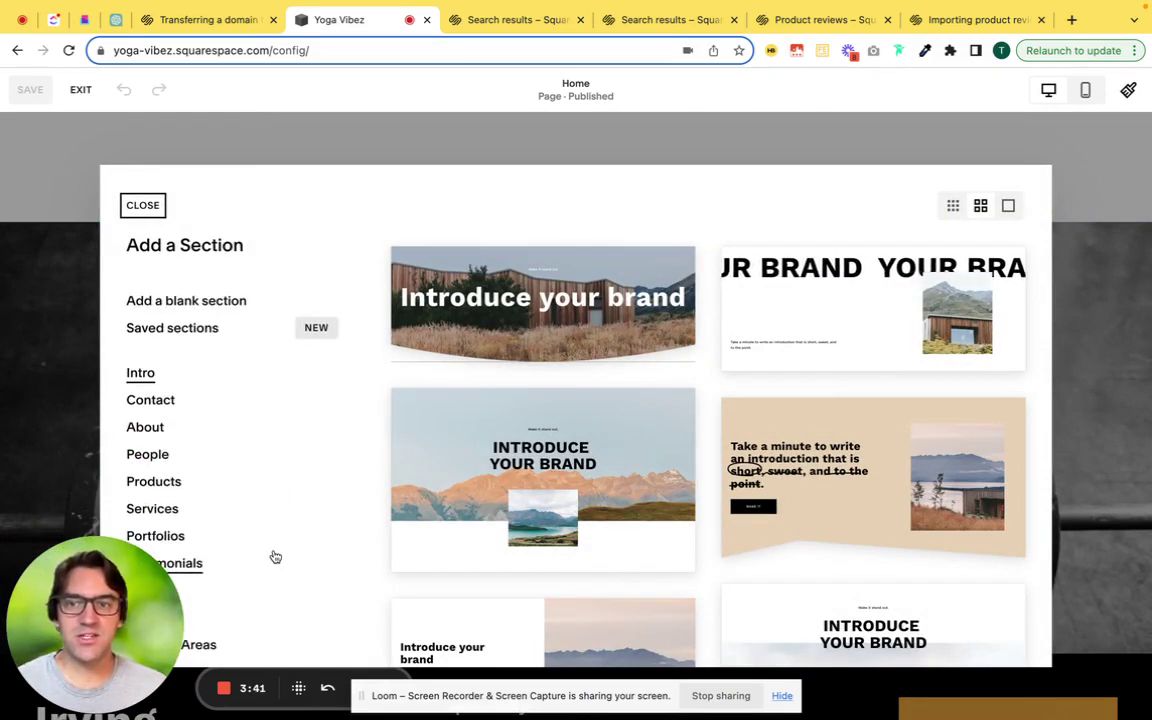
pyautogui.scroll(-3, 275, 557)
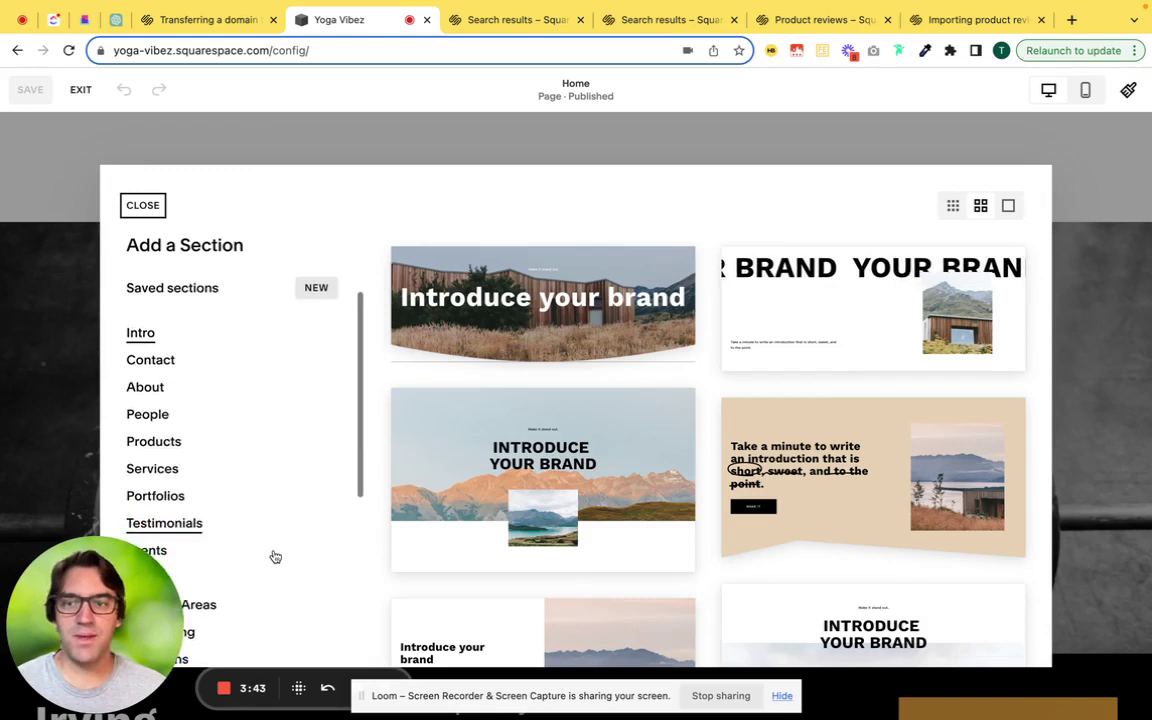
pyautogui.scroll(-3, 275, 556)
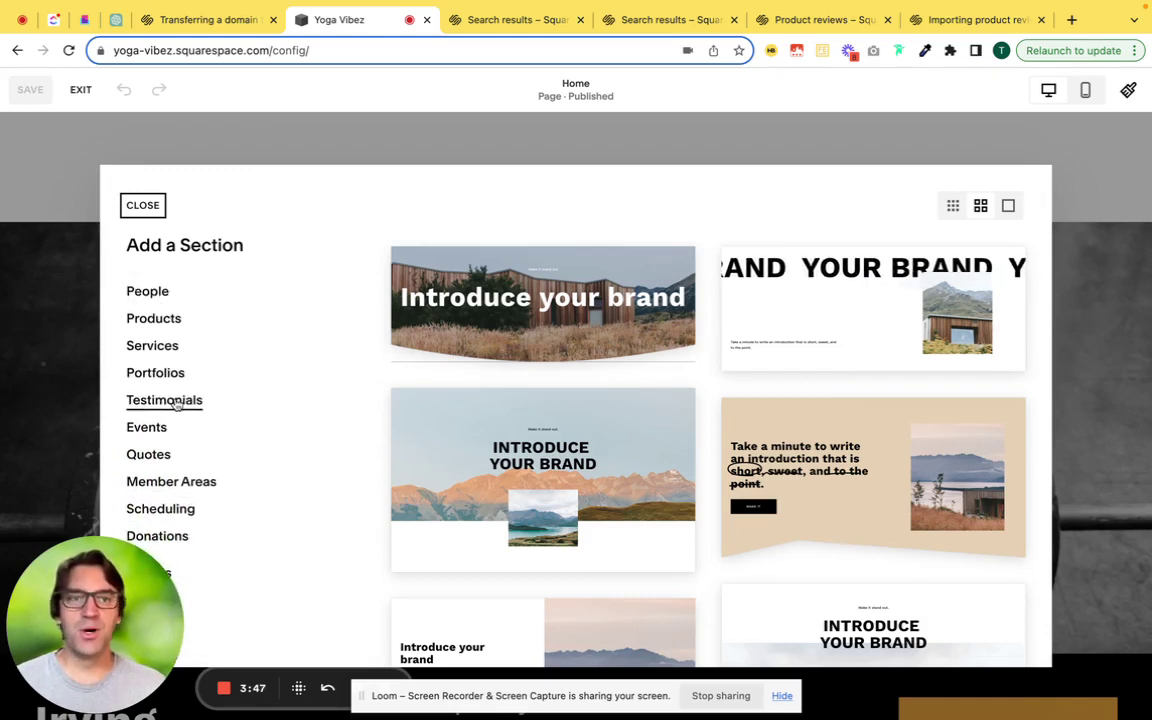
# Step: Show the Testimonials category and look through its layout previews
pyautogui.click(141, 404)
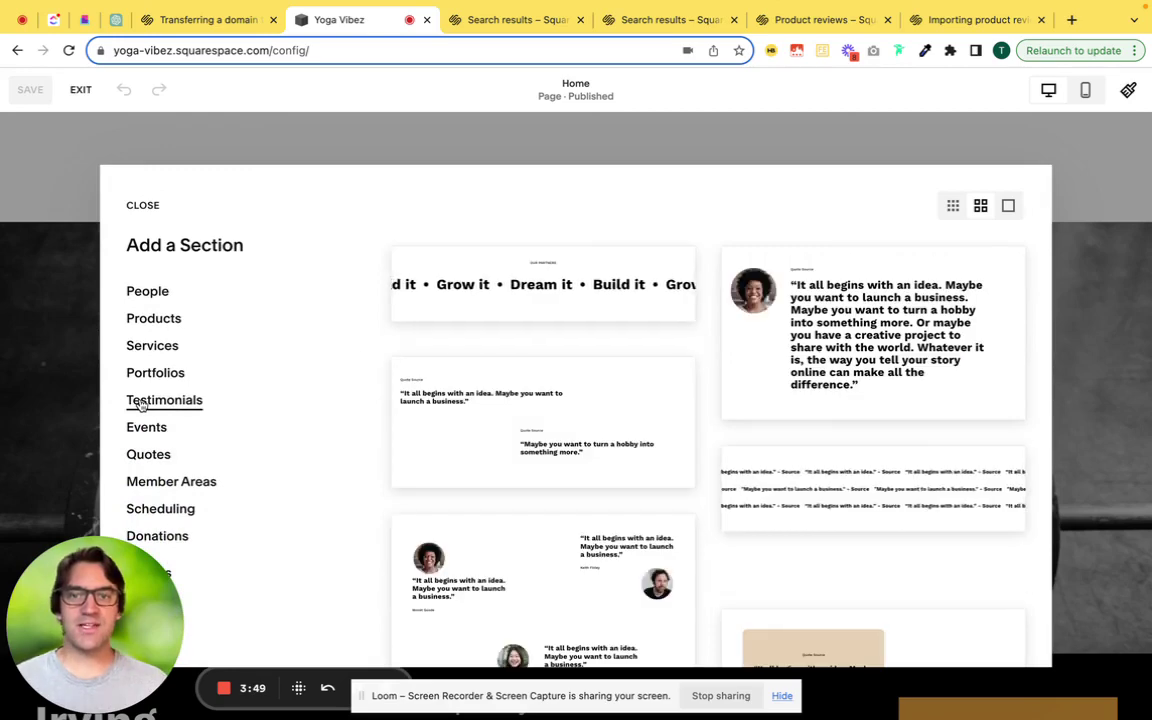
pyautogui.scroll(-3, 141, 404)
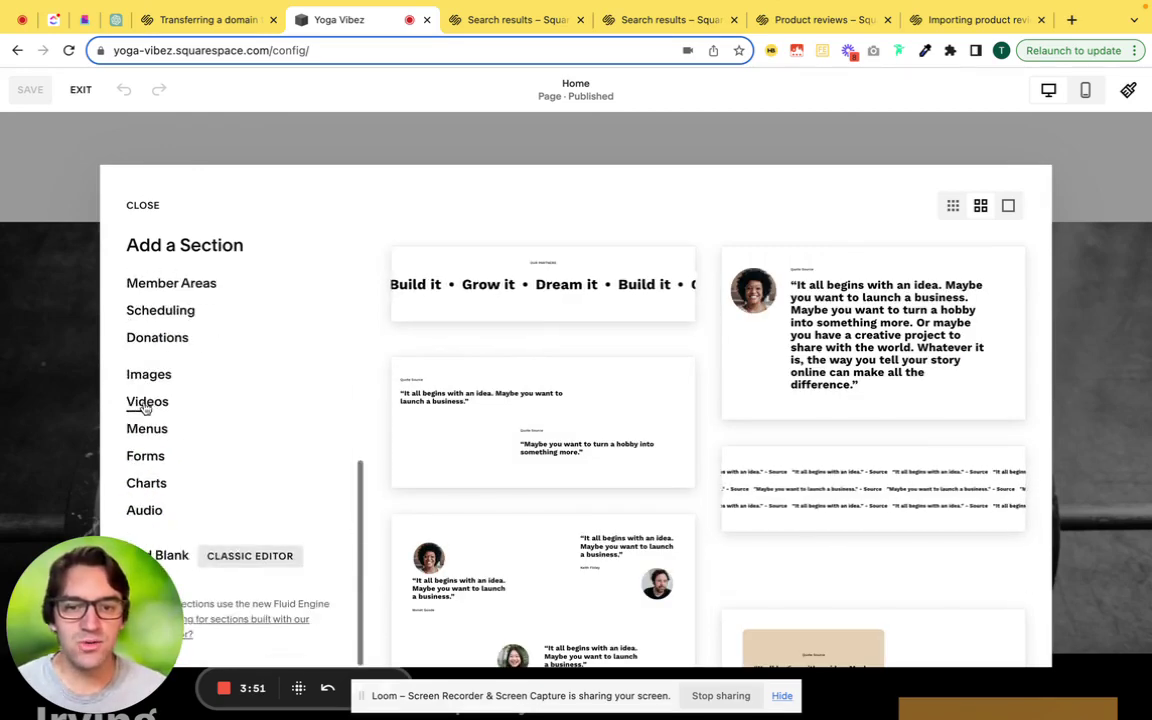
pyautogui.scroll(-10, 481, 458)
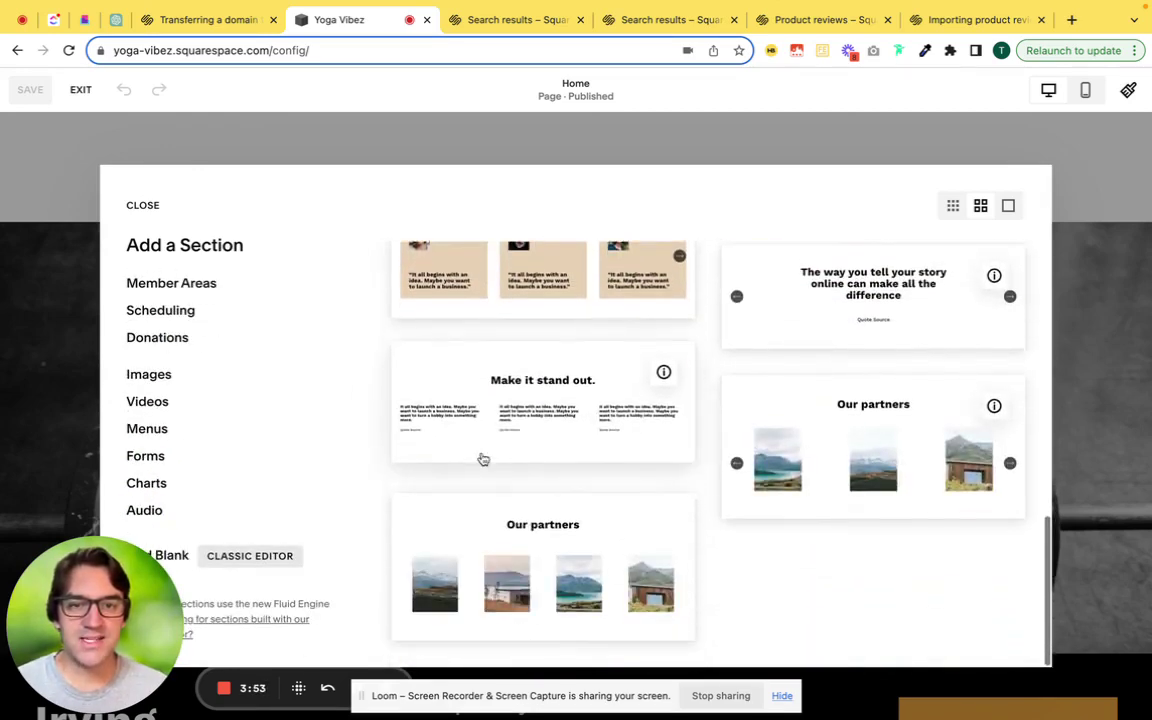
pyautogui.scroll(10, 483, 459)
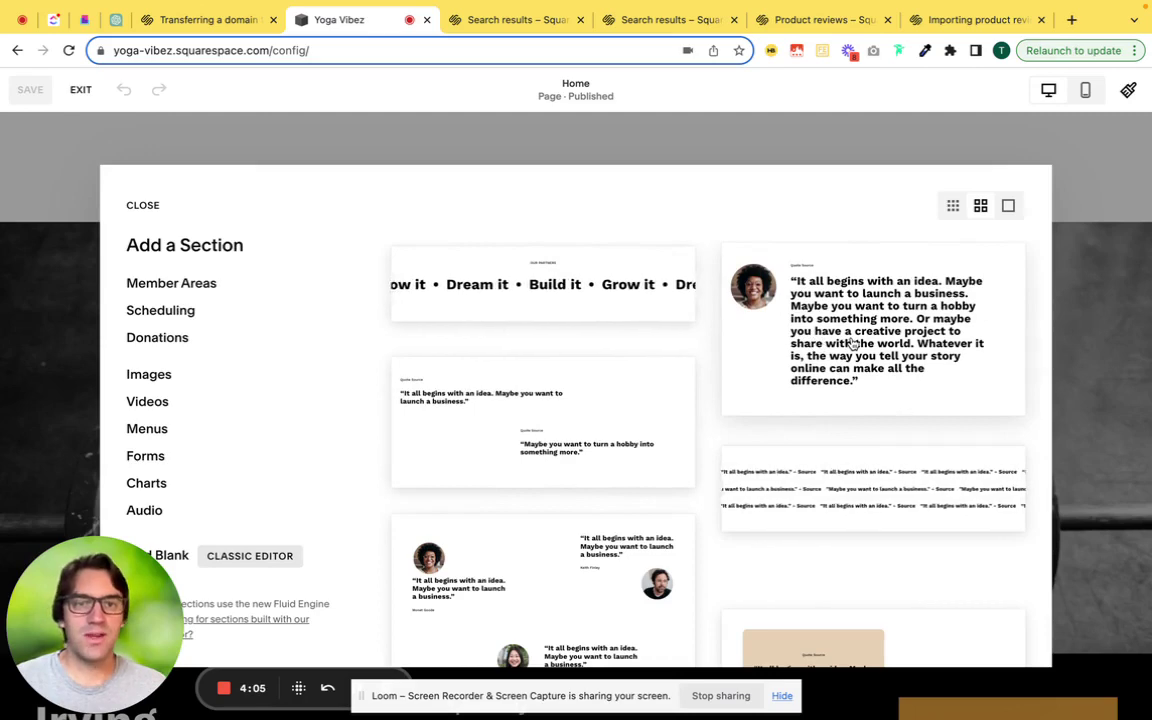
pyautogui.scroll(-5, 852, 343)
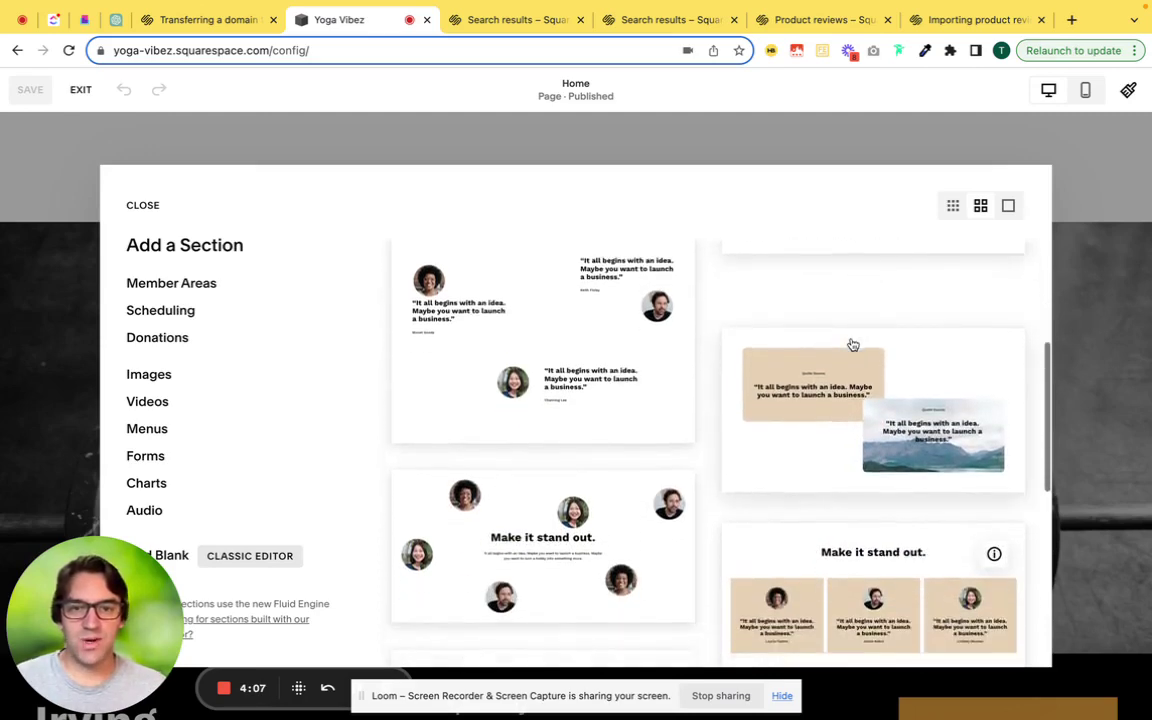
pyautogui.scroll(-8, 852, 344)
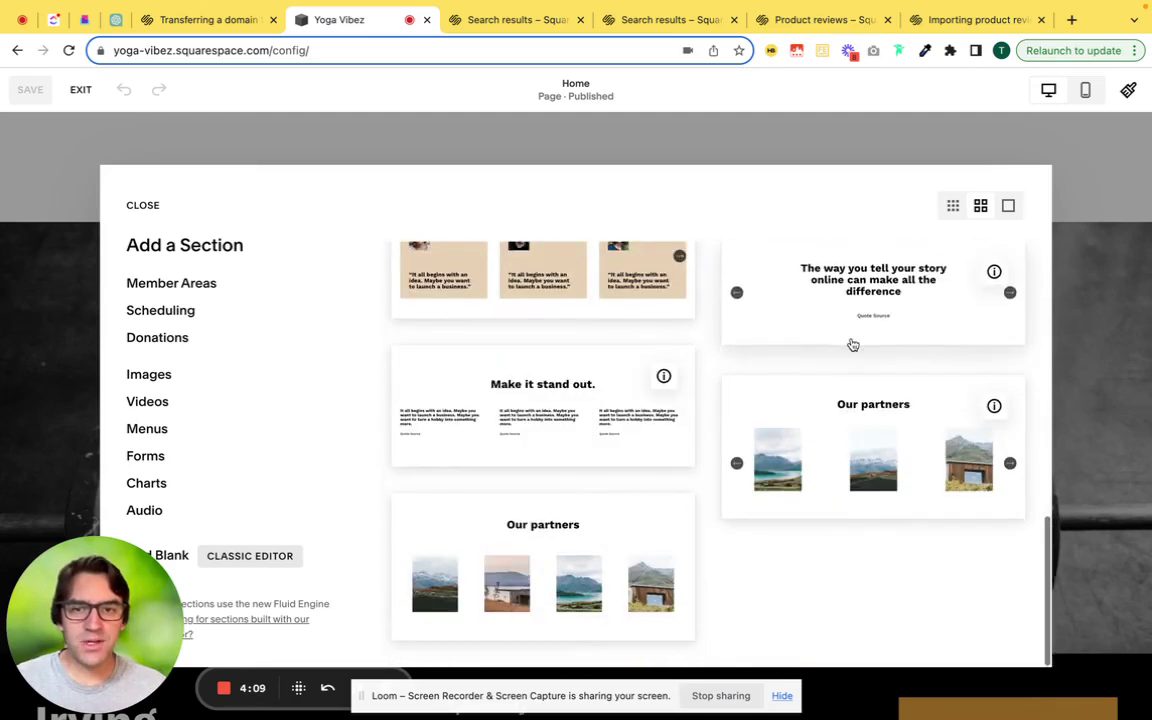
pyautogui.scroll(5, 852, 344)
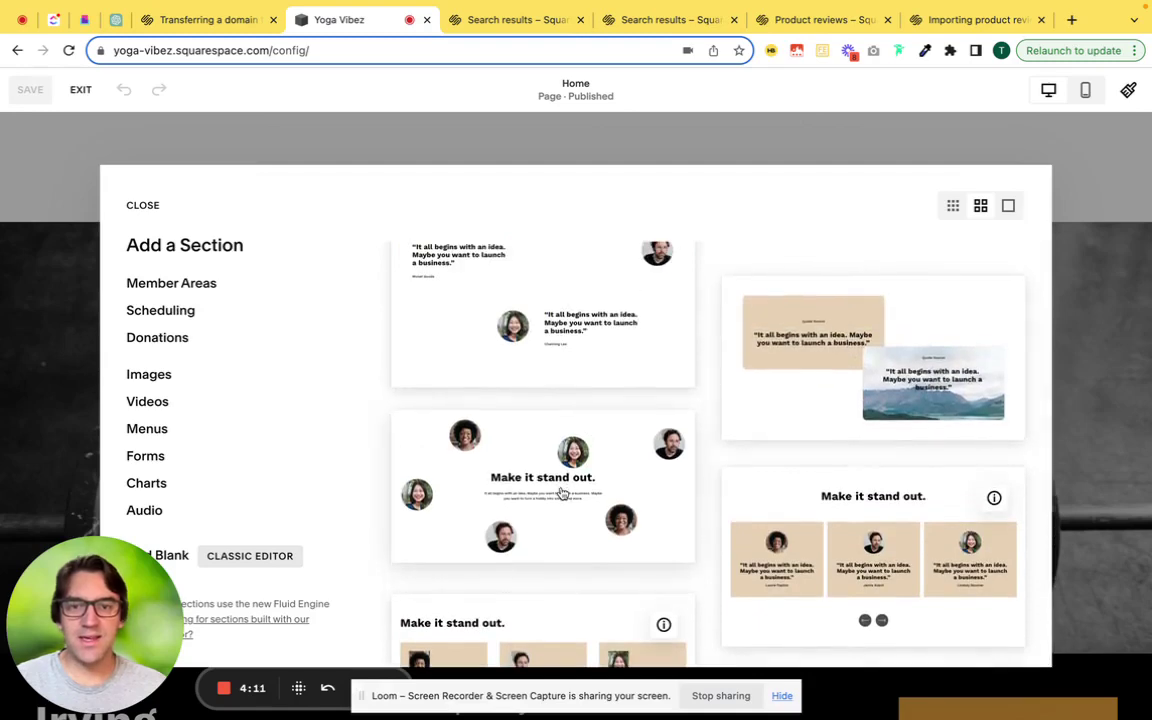
# Step: Insert the 'Make it stand out.' circular-portrait testimonials layout and bring up the block choices
pyautogui.click(563, 494)
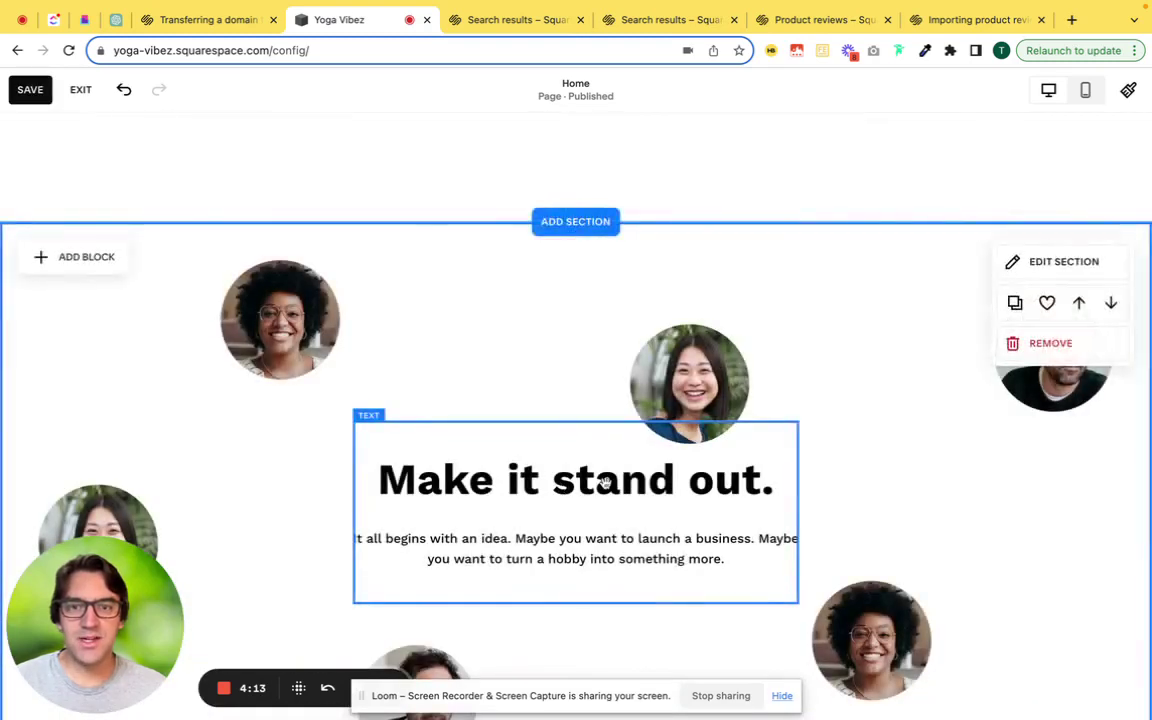
pyautogui.scroll(-3, 1008, 501)
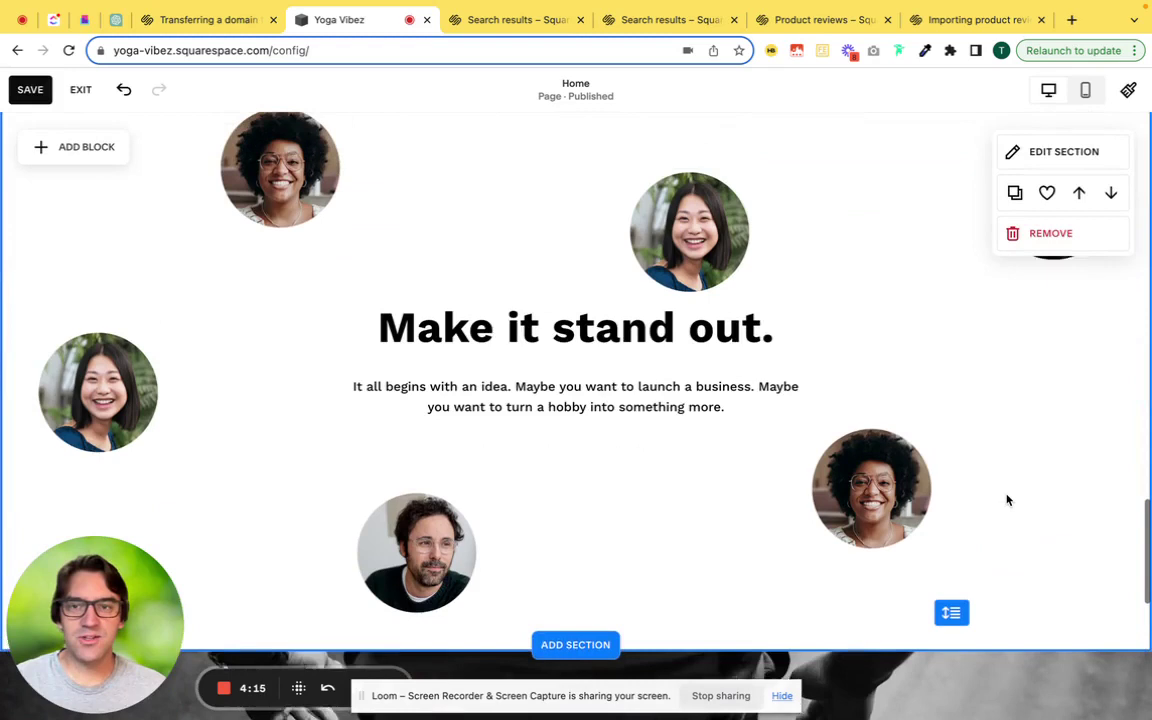
pyautogui.scroll(1, 1008, 501)
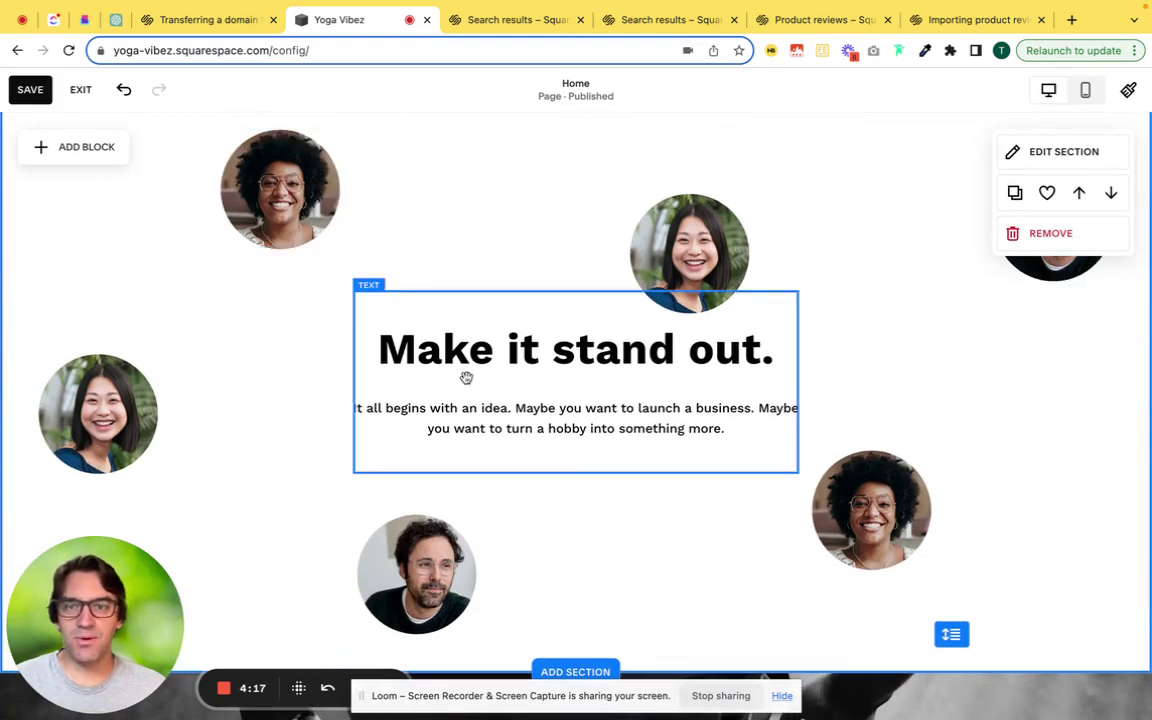
pyautogui.click(80, 151)
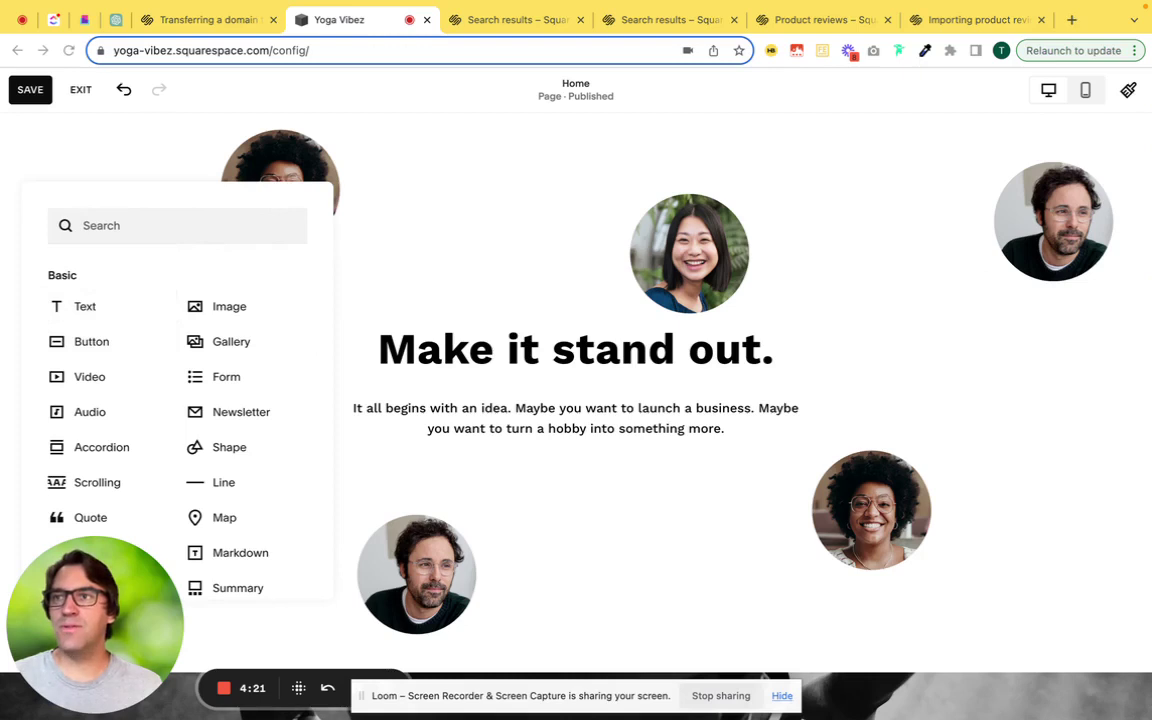
# Step: Add an empty Text block just below the top-left portrait
pyautogui.click(86, 311)
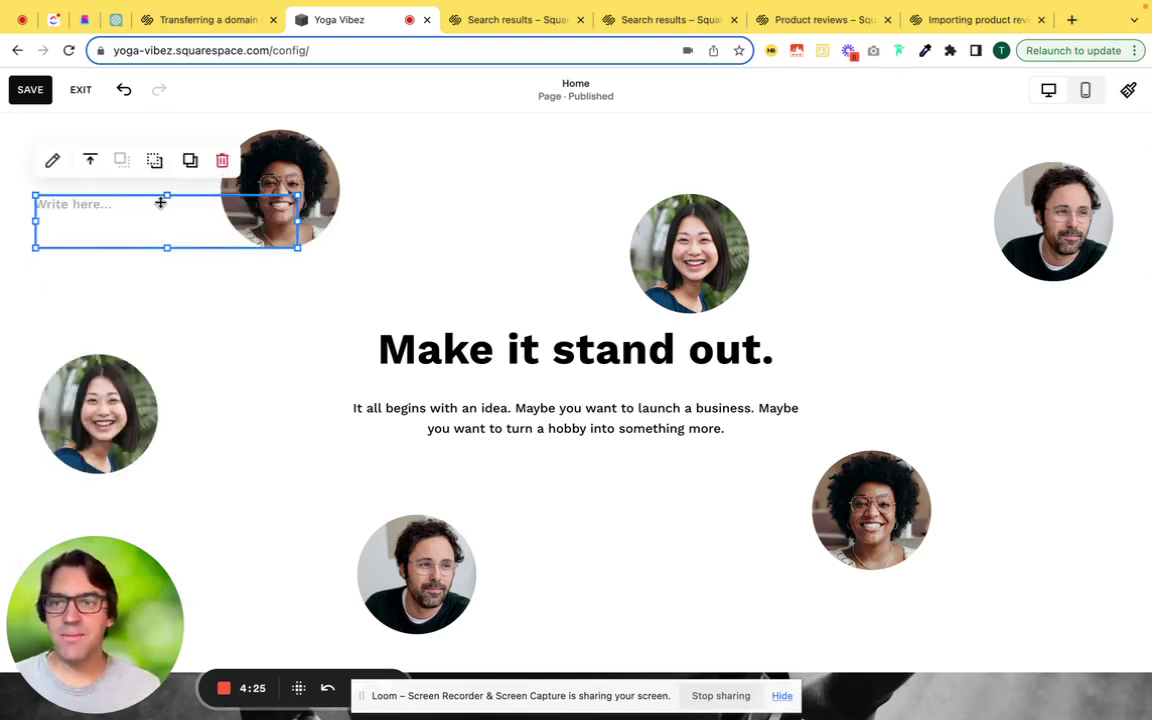
pyautogui.moveTo(173, 213); pyautogui.dragTo(303, 283)
pyautogui.click(483, 345)
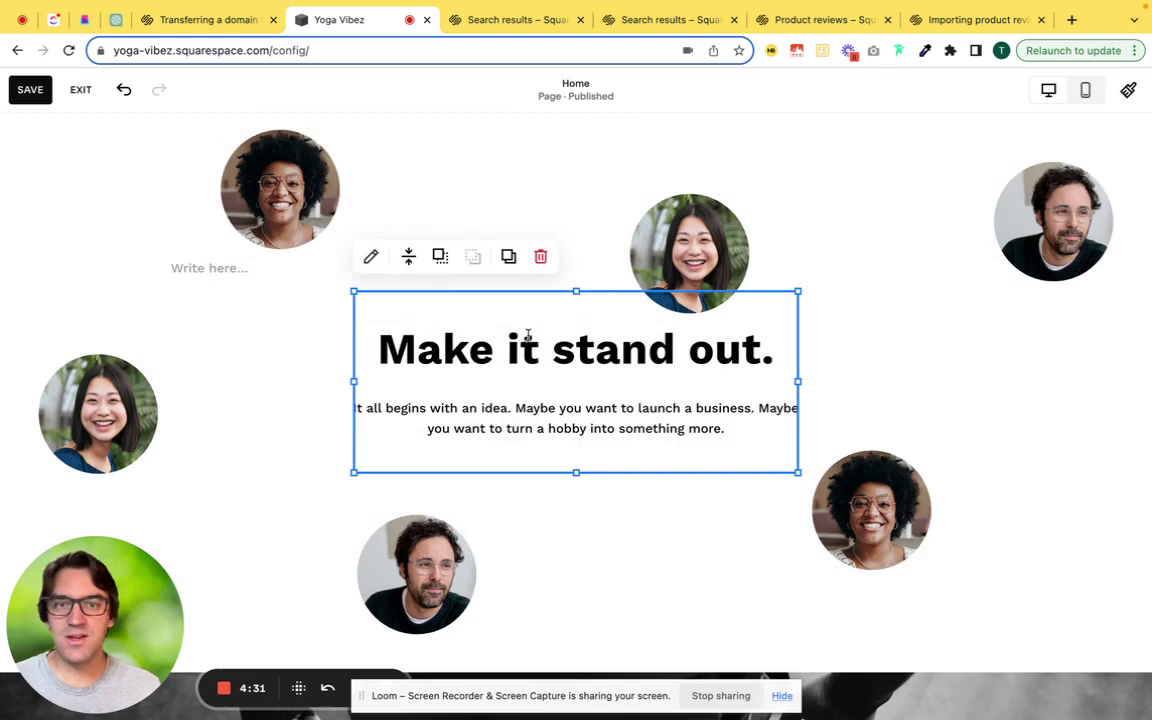
pyautogui.click(237, 275)
pyautogui.click(230, 272)
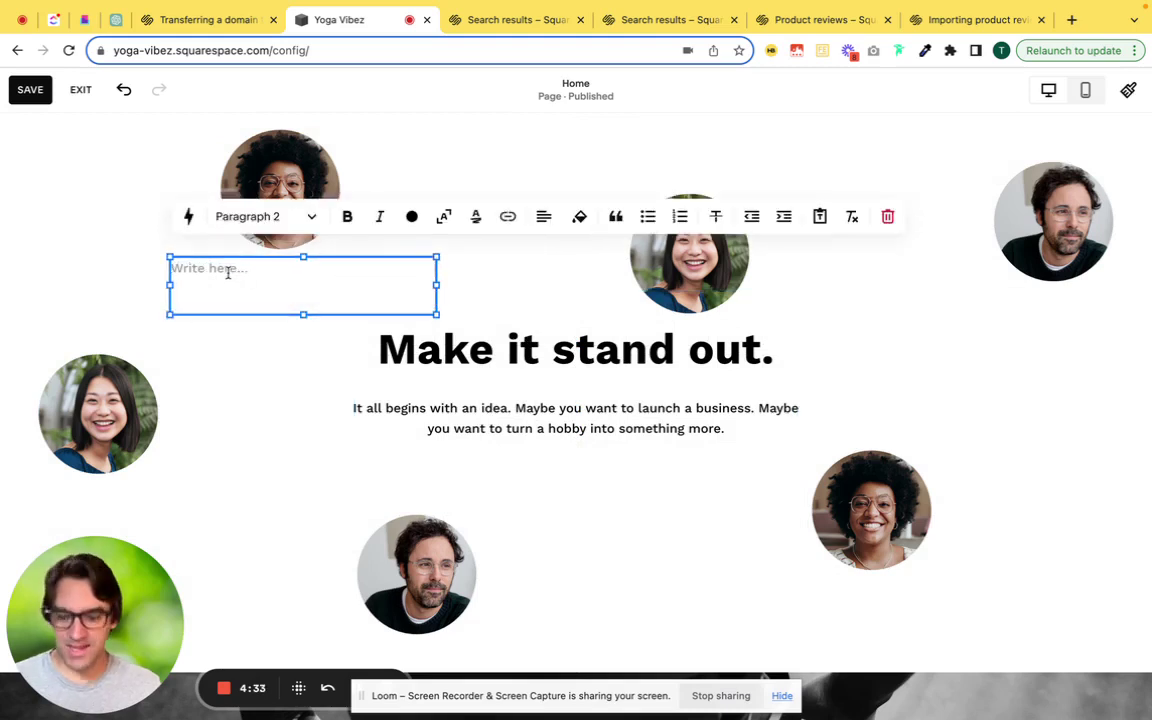
# Step: Paste the five-star testimonial and clear its formatting, including the attribution line
pyautogui.write('★★★★★ "His attention to detail, timeliness, flexibility and knowledge of the Squarespace platform made my project easy."  - Steve Hawley')
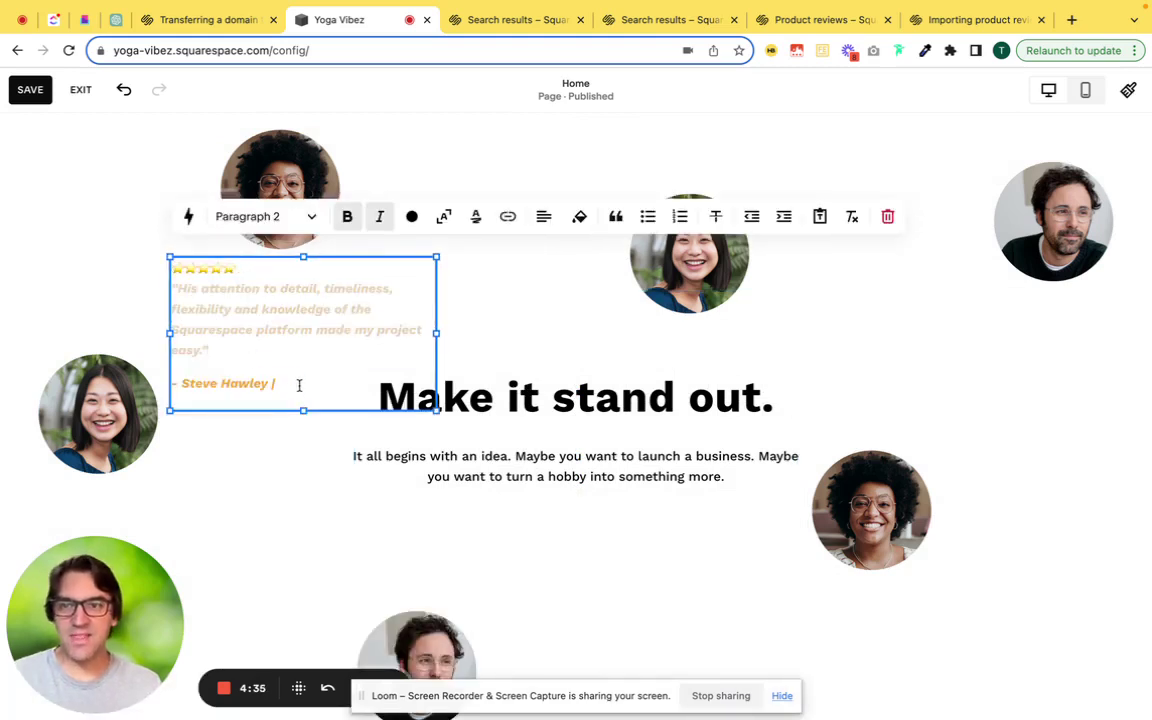
pyautogui.moveTo(298, 386); pyautogui.dragTo(144, 252)
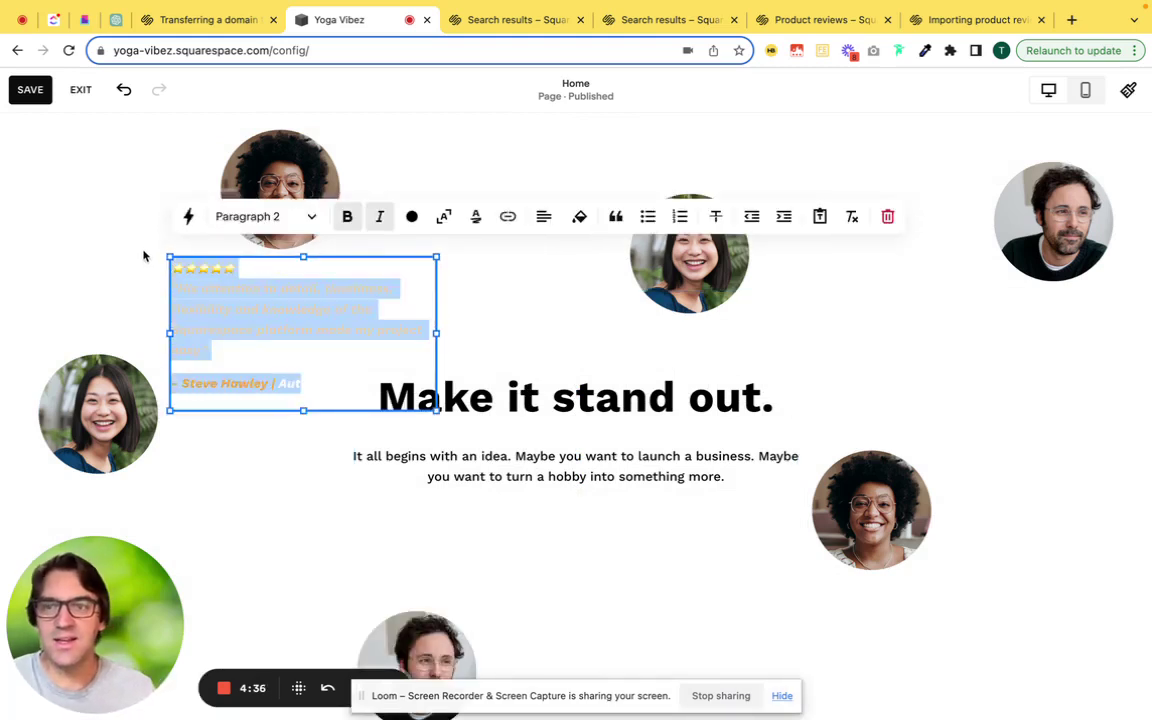
pyautogui.click(851, 216)
pyautogui.click(342, 334)
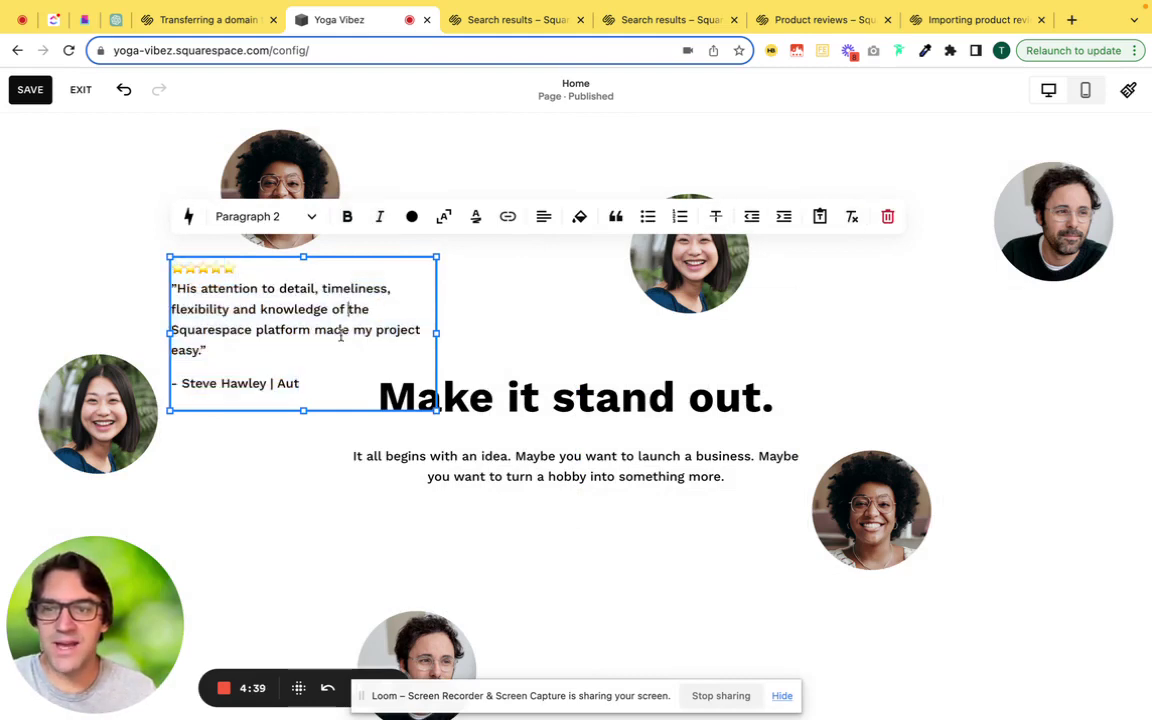
pyautogui.tripleClick(305, 386)
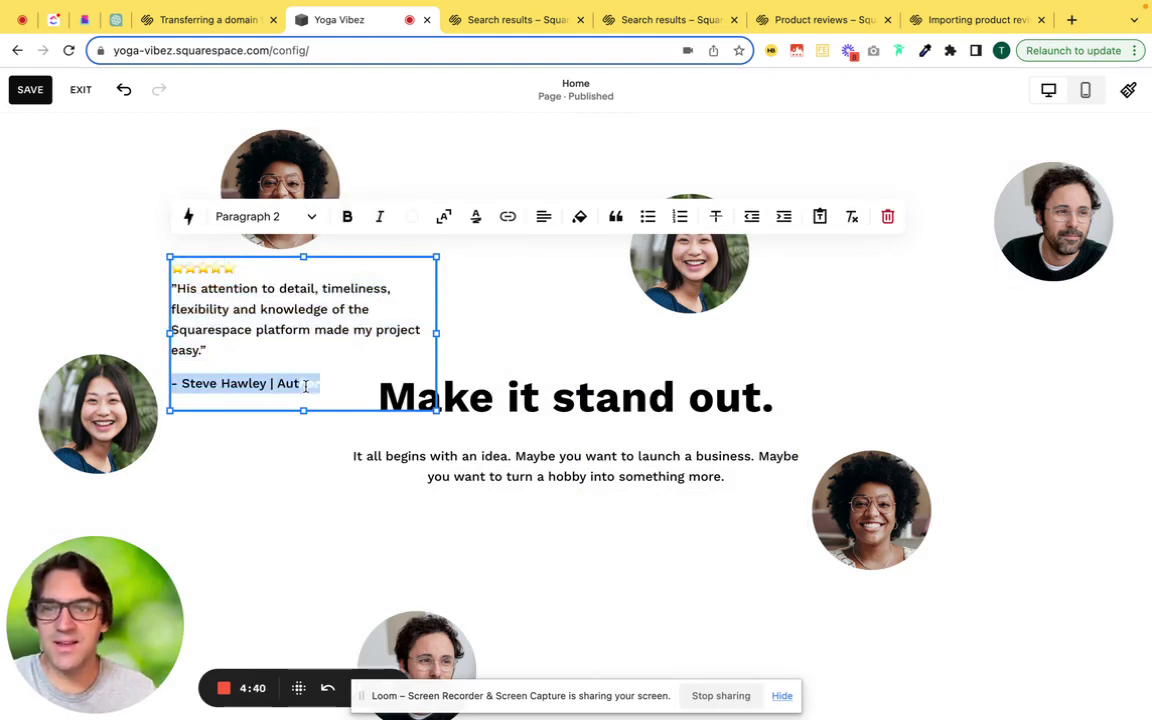
pyautogui.click(851, 216)
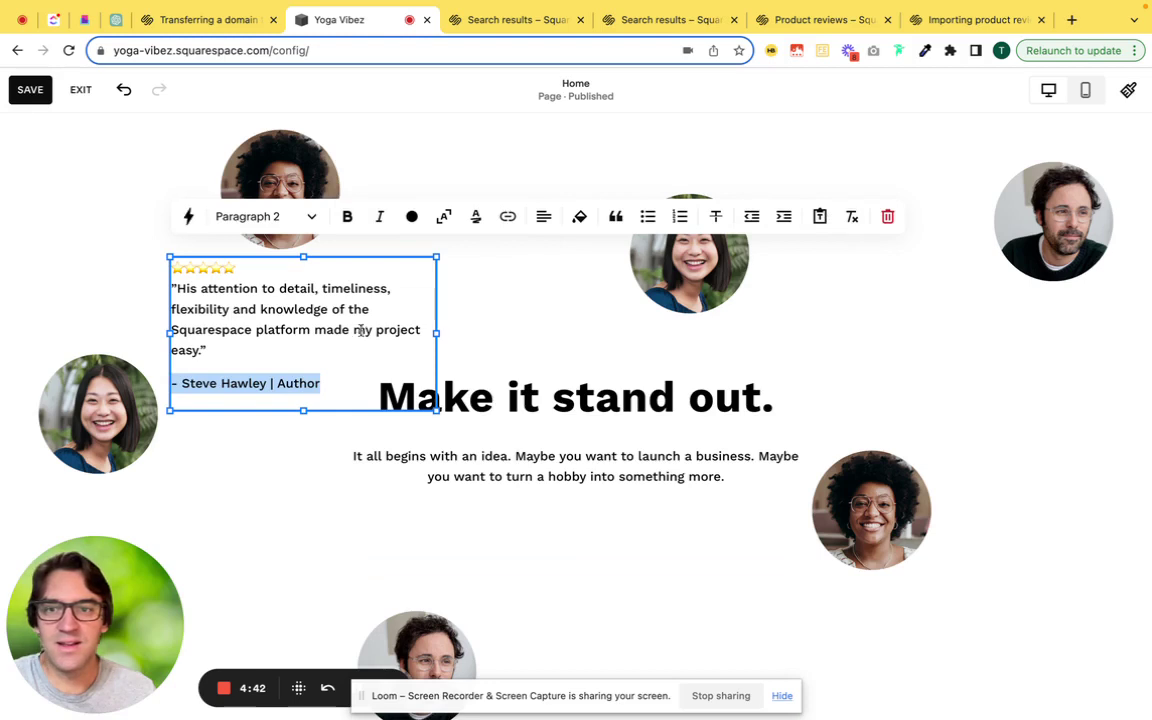
pyautogui.click(535, 334)
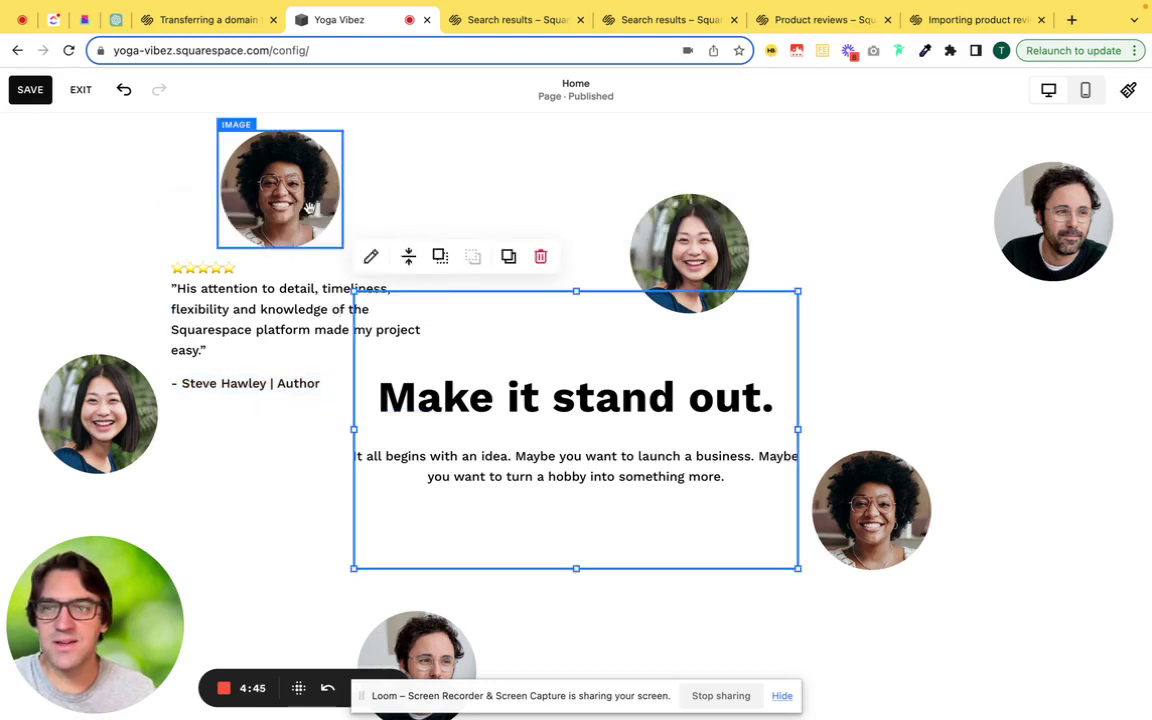
# Step: Line the top-left portrait up above the testimonial and delete the left-side portrait
pyautogui.click(257, 290)
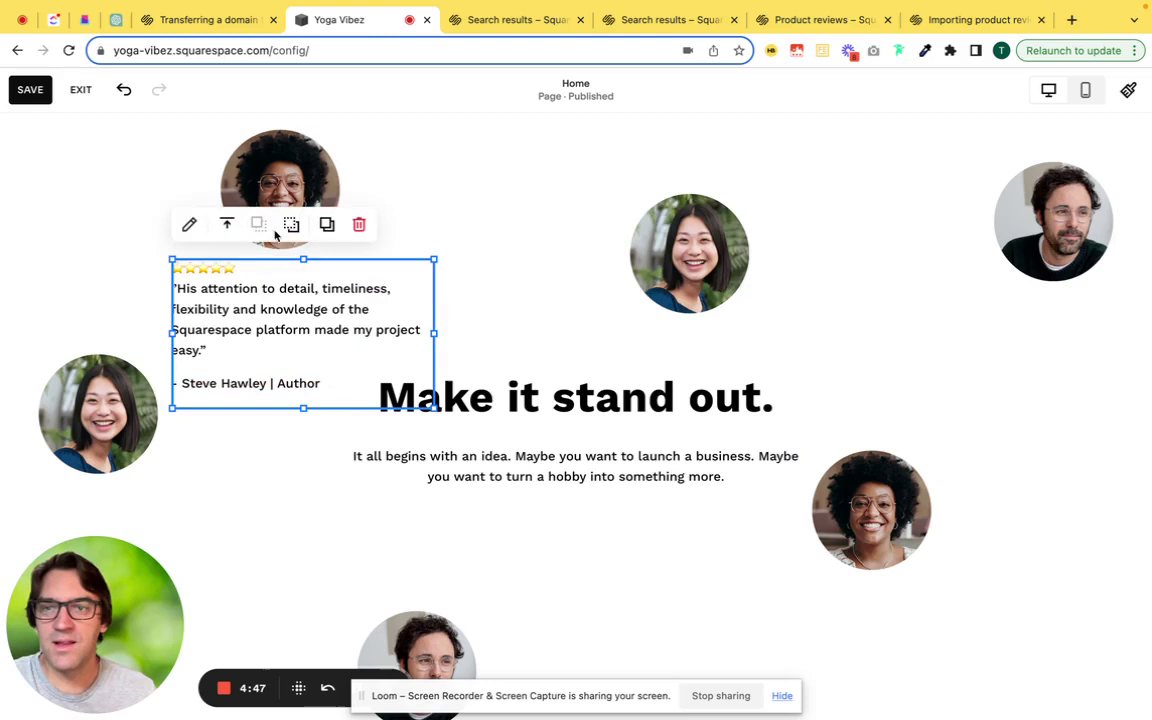
pyautogui.click(298, 169)
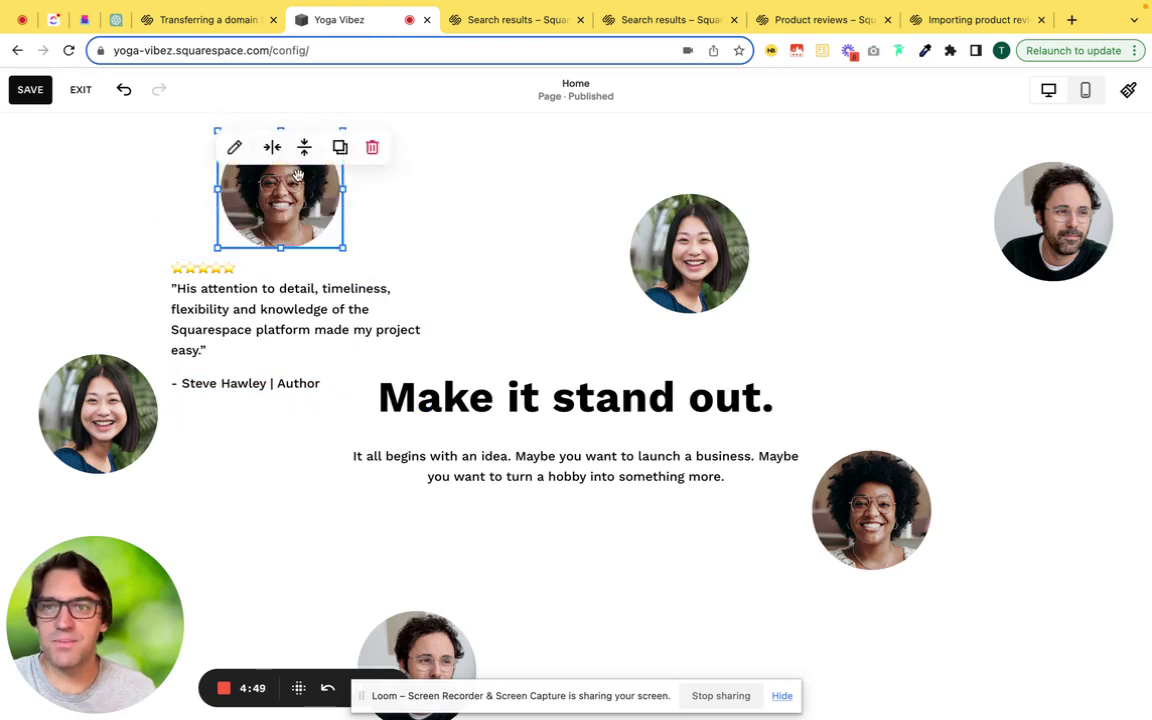
pyautogui.moveTo(301, 186)
pyautogui.mouseDown()
pyautogui.moveTo(114, 156)
pyautogui.moveTo(219, 186)
pyautogui.moveTo(313, 190)
pyautogui.mouseUp()
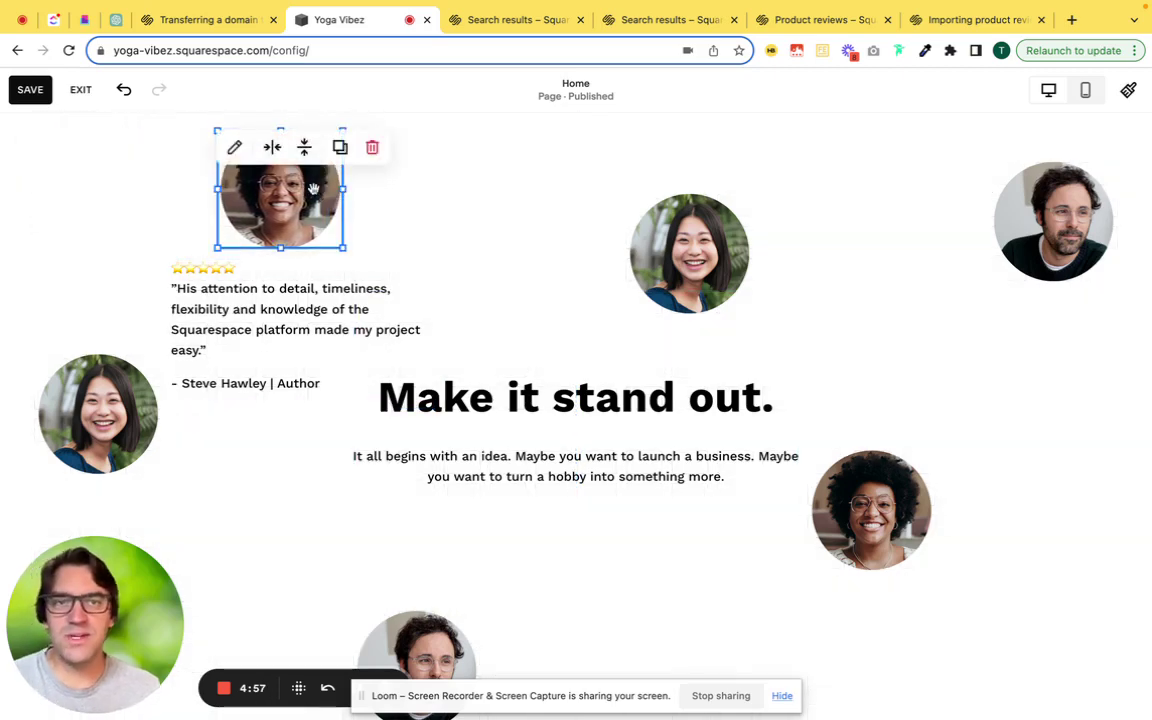
pyautogui.click(286, 288)
pyautogui.click(60, 405)
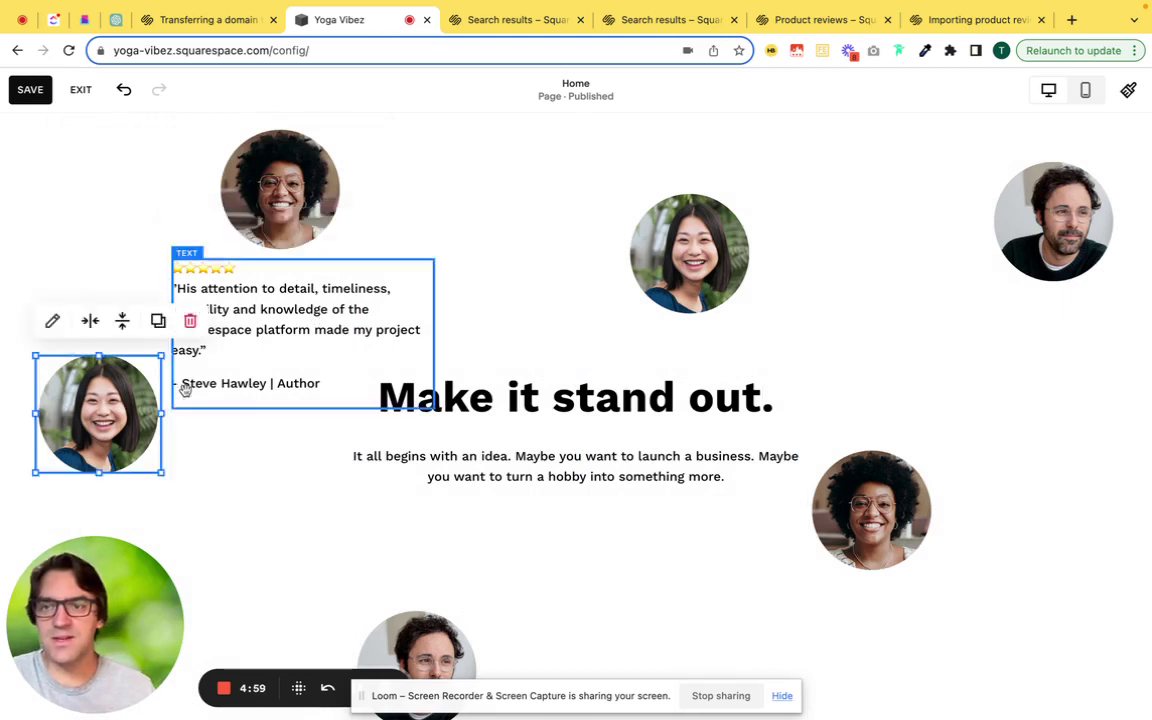
# Step: Delete the 'Make it stand out.' headline and the top-centre, top-right, lower-right and bottom portraits
pyautogui.click(514, 404)
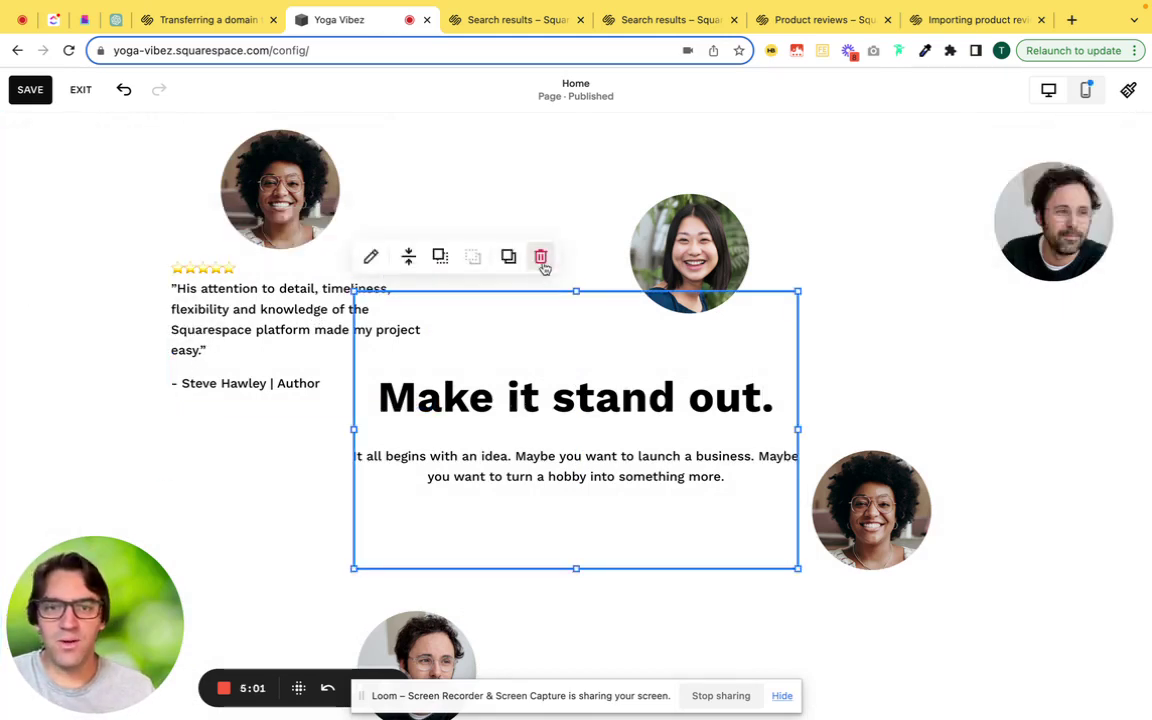
pyautogui.click(540, 256)
pyautogui.click(695, 258)
pyautogui.click(785, 161)
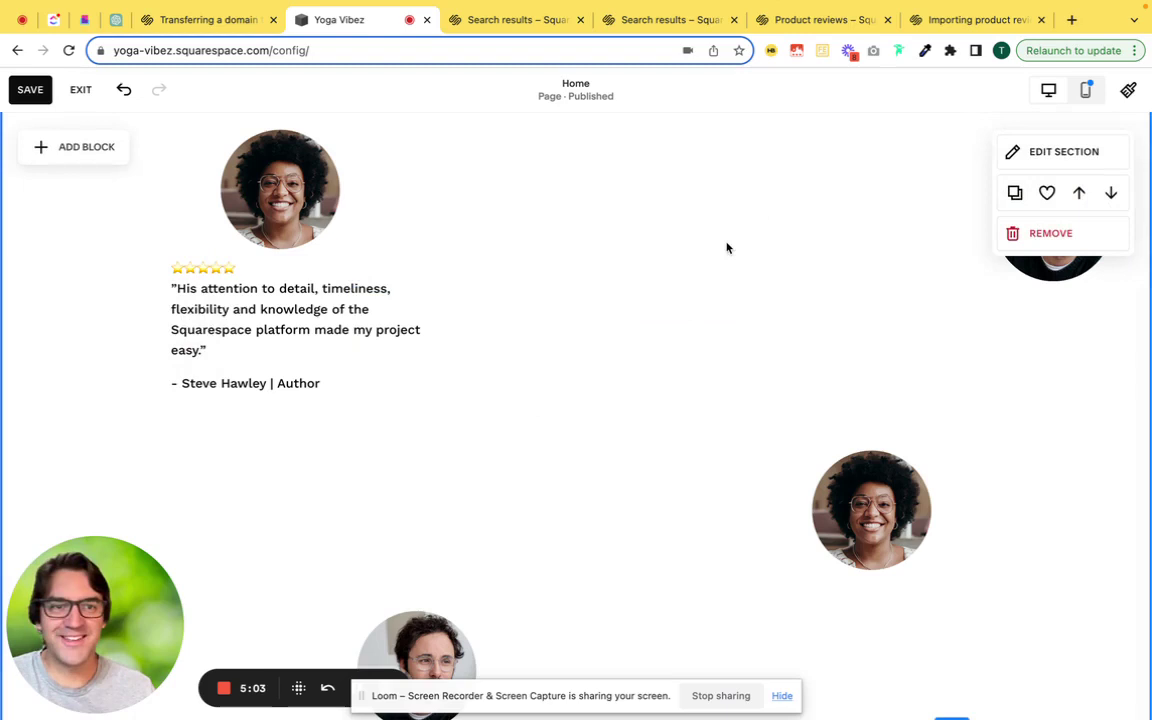
pyautogui.click(1003, 190)
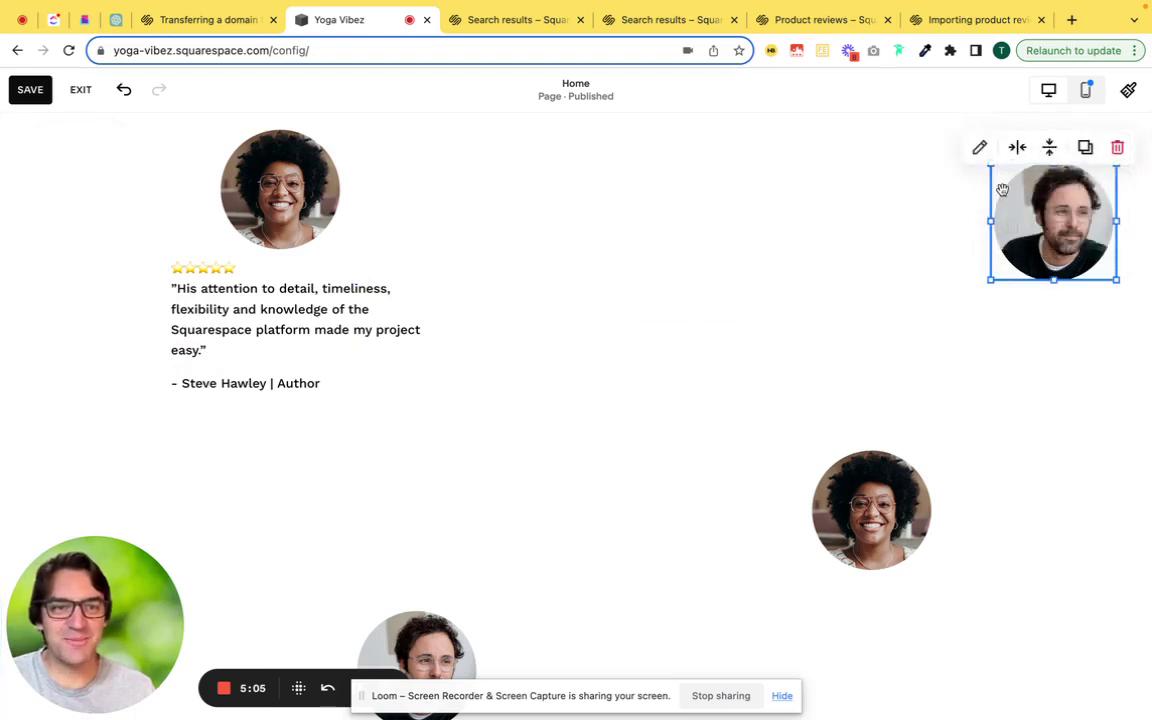
pyautogui.click(1118, 147)
pyautogui.click(905, 478)
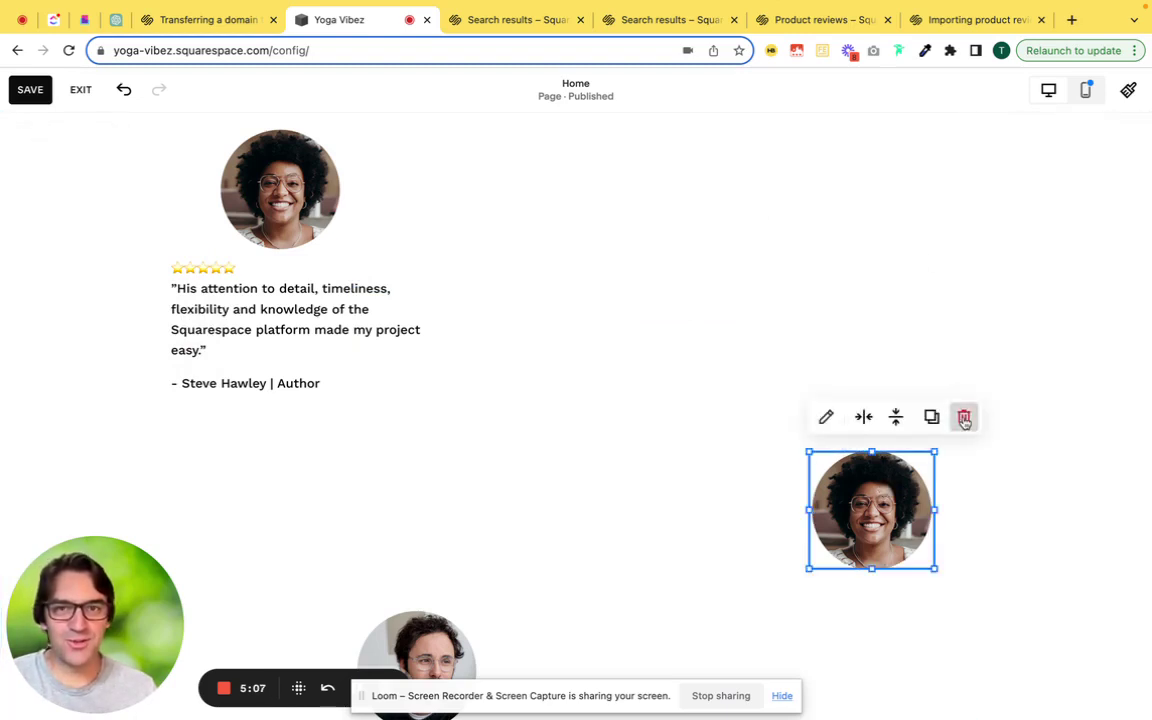
pyautogui.click(964, 417)
pyautogui.click(478, 616)
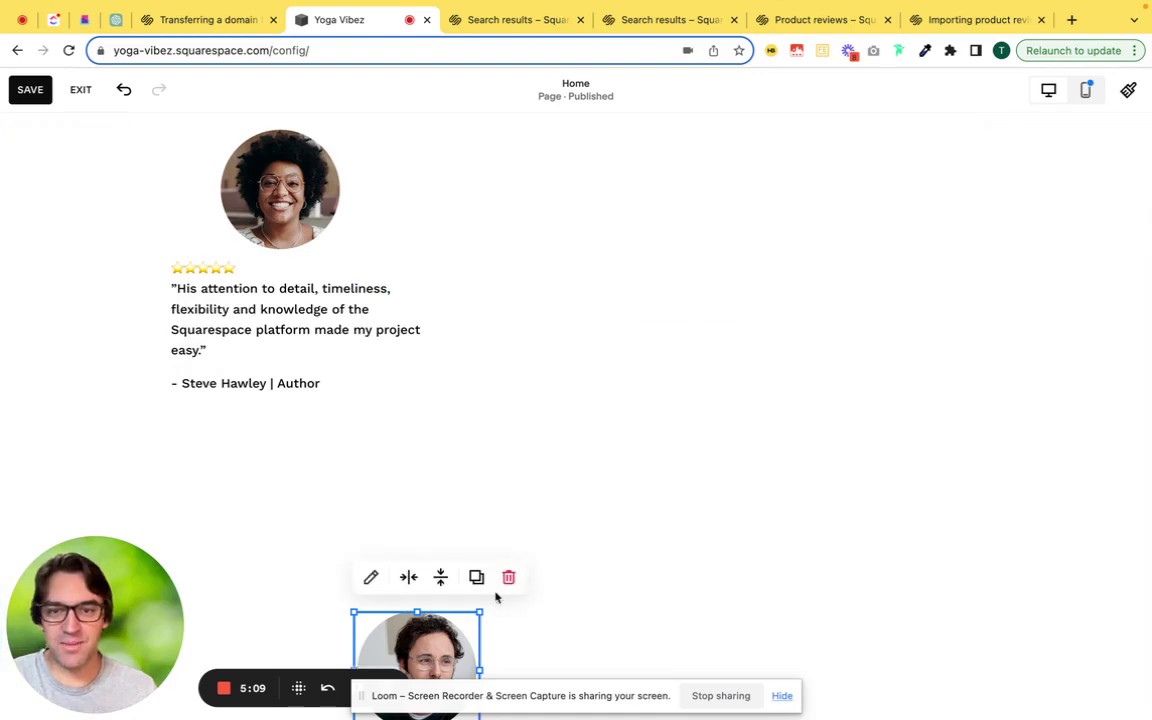
pyautogui.click(508, 577)
# Step: Drag the section's bottom edge up to shorten it
pyautogui.scroll(-2, 614, 555)
pyautogui.moveTo(951, 524); pyautogui.dragTo(908, 301)
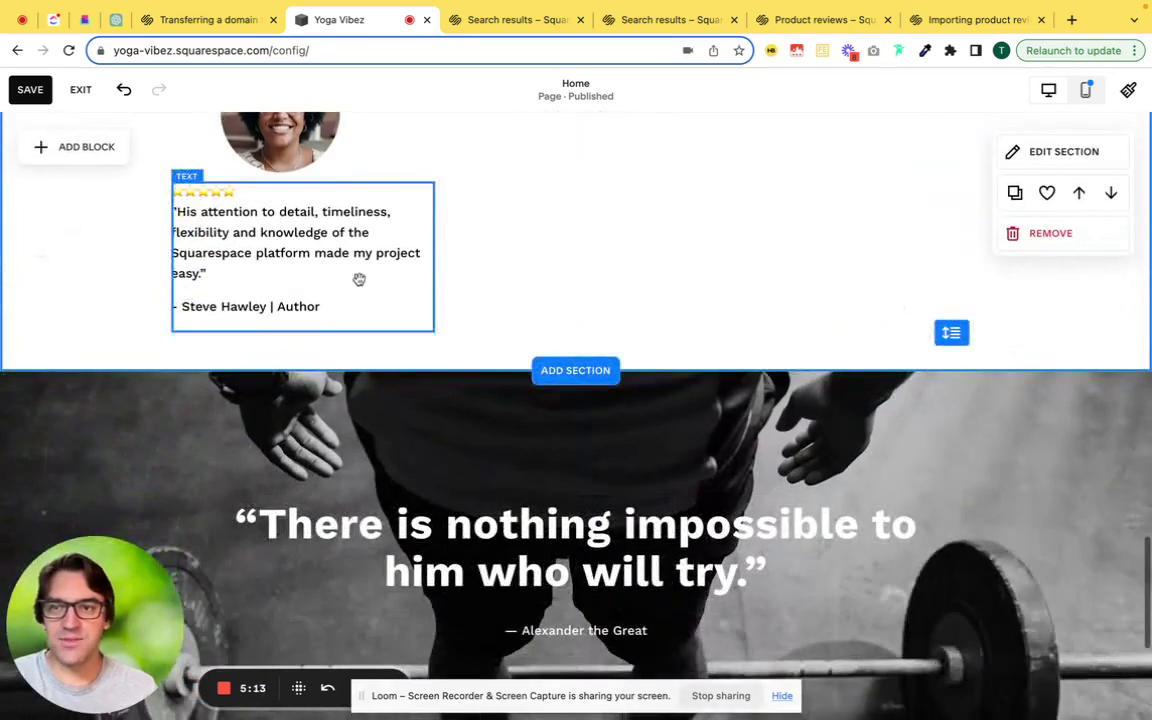
pyautogui.scroll(2, 359, 279)
pyautogui.click(420, 320)
pyautogui.click(687, 337)
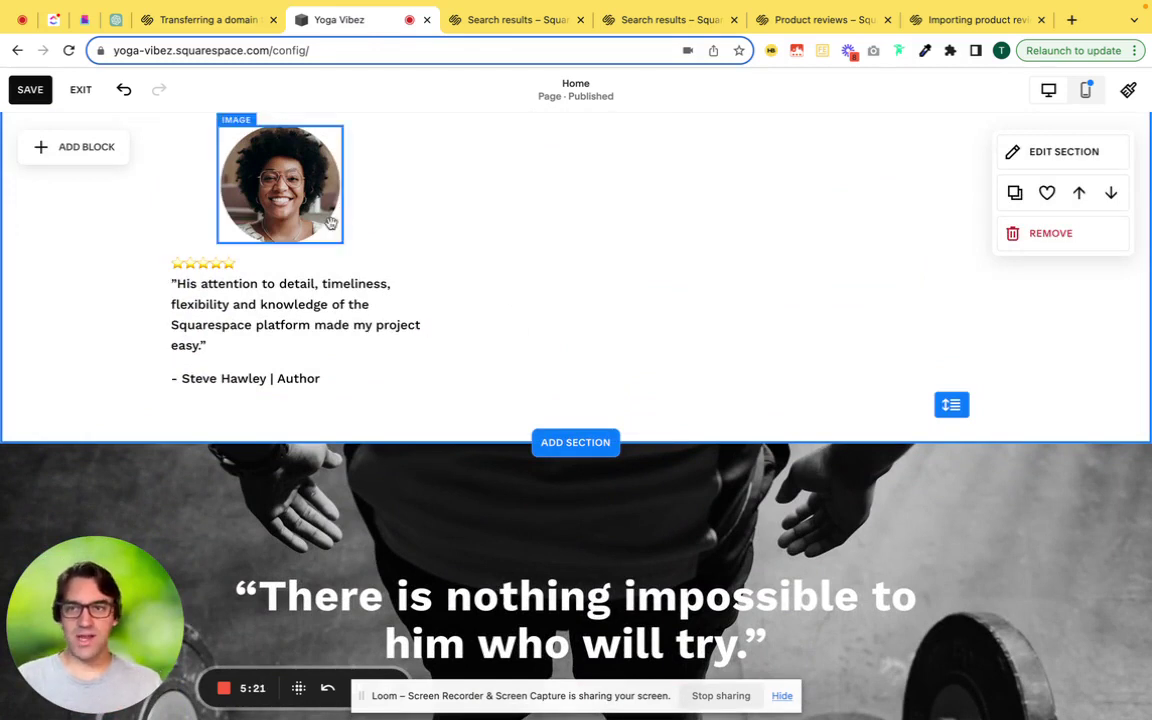
# Step: Centre-align the whole testimonial text, from stars to author line
pyautogui.click(289, 203)
pyautogui.click(478, 273)
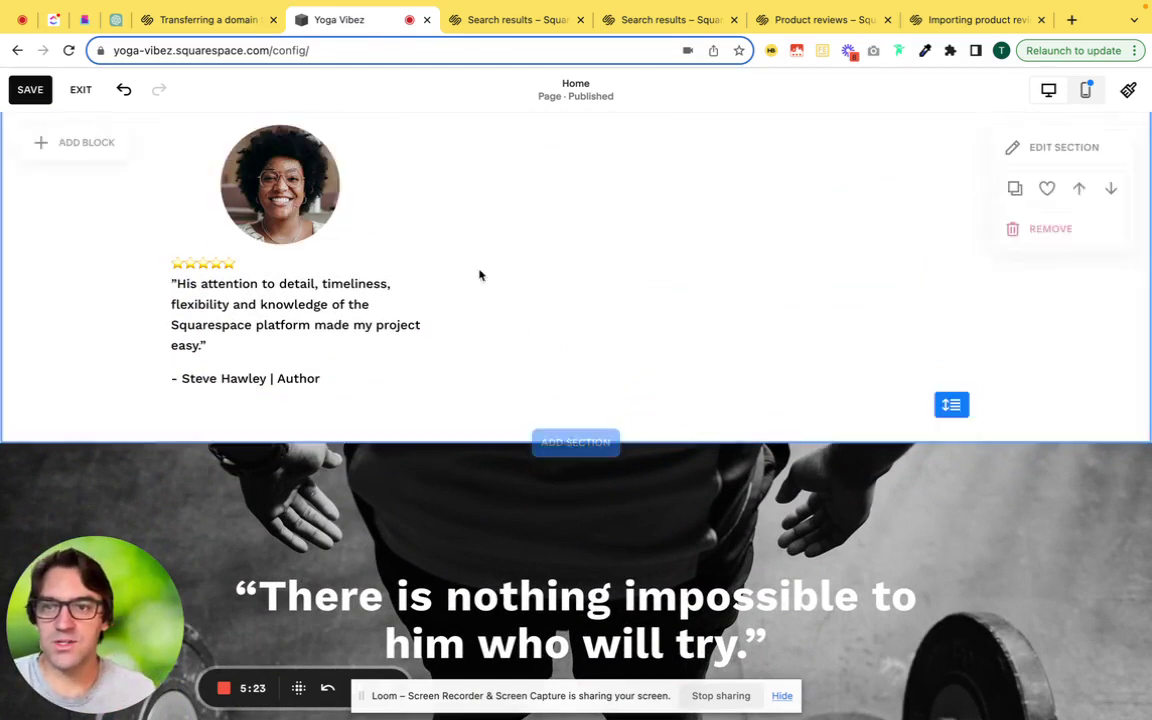
pyautogui.click(370, 298)
pyautogui.click(357, 303)
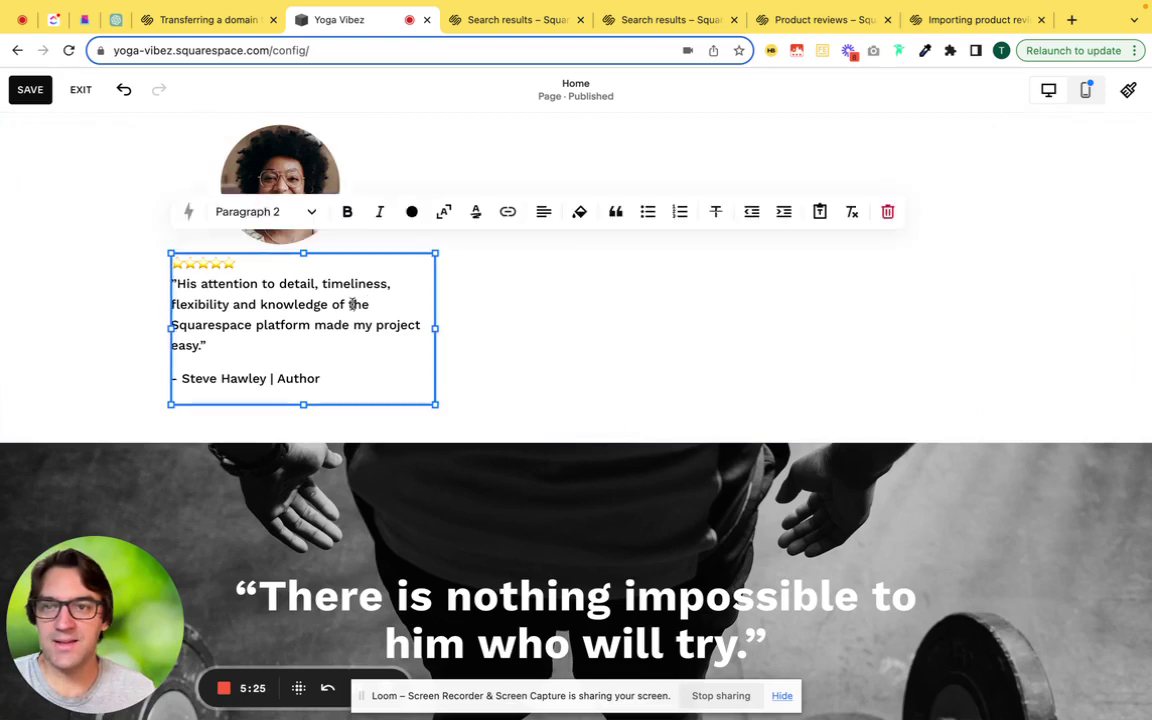
pyautogui.press('super+a')
pyautogui.click(366, 381)
pyautogui.moveTo(366, 381); pyautogui.dragTo(110, 220)
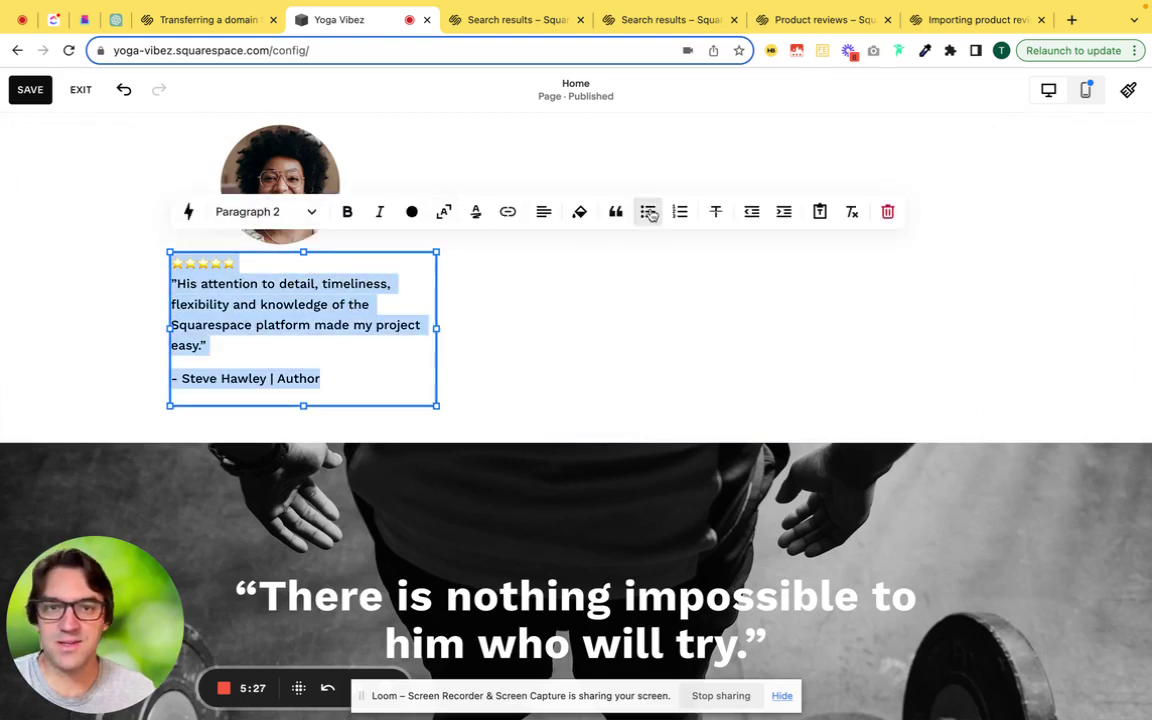
pyautogui.click(544, 212)
pyautogui.click(527, 250)
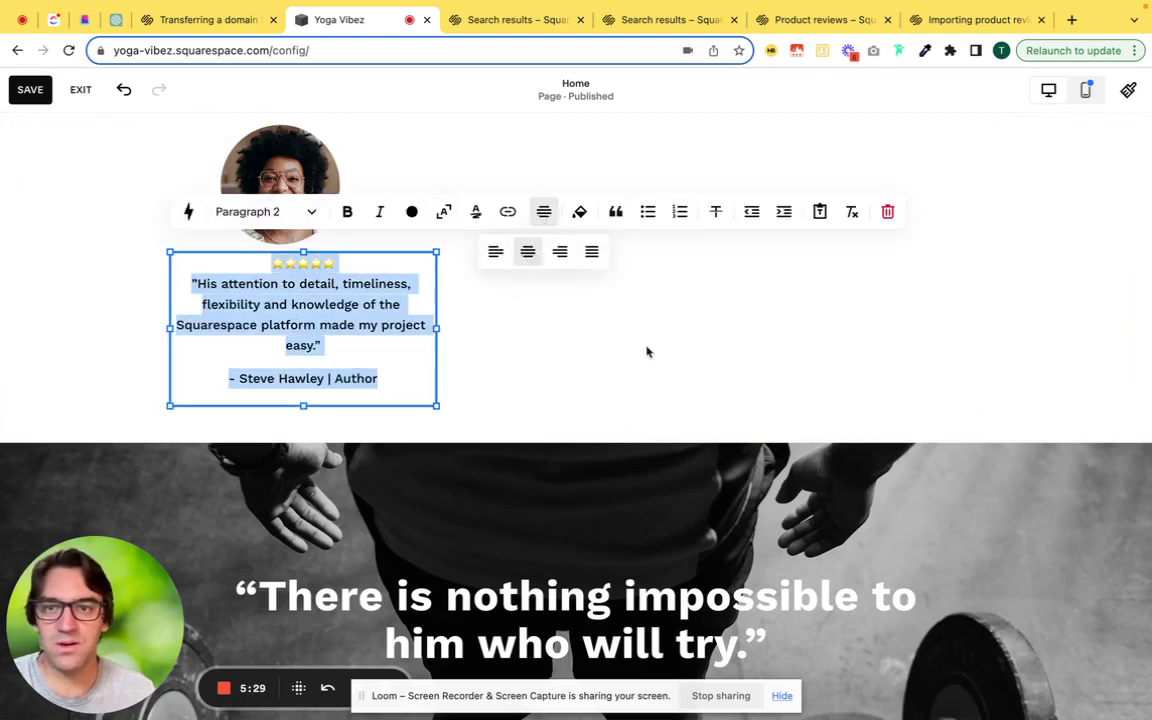
pyautogui.click(374, 203)
# Step: Widen the portrait block so the portrait sits centred over the text
pyautogui.moveTo(345, 184); pyautogui.dragTo(389, 184)
pyautogui.click(519, 233)
pyautogui.click(300, 200)
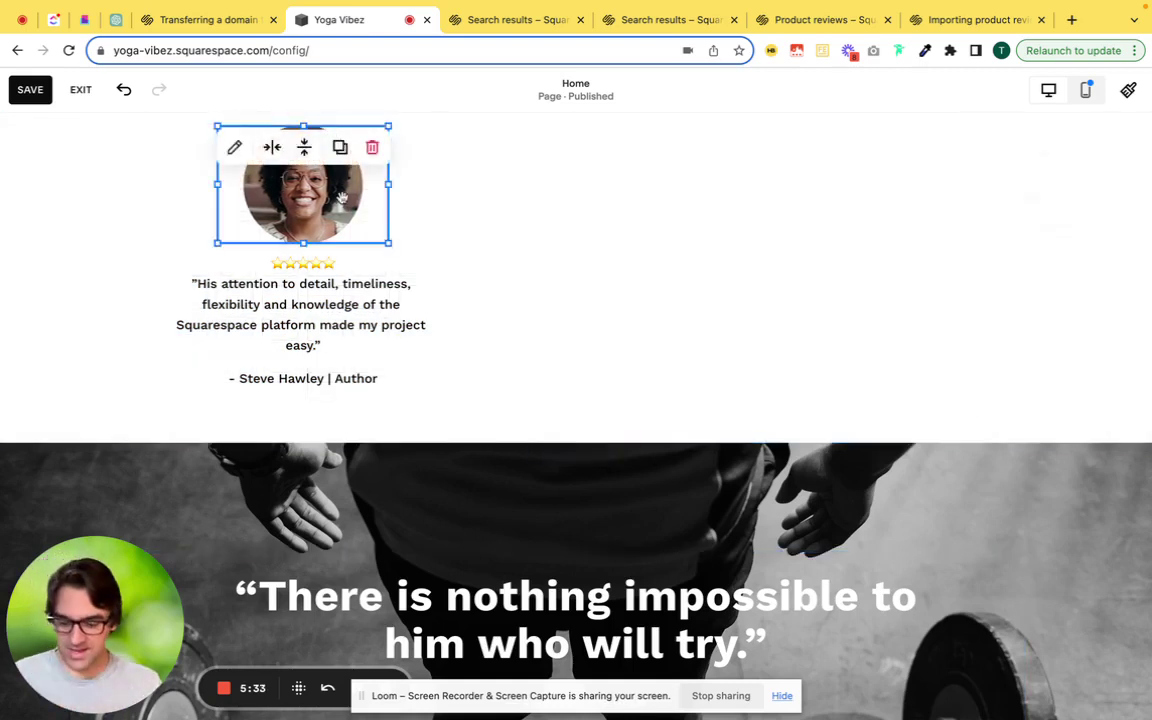
pyautogui.click(357, 299)
pyautogui.click(586, 267)
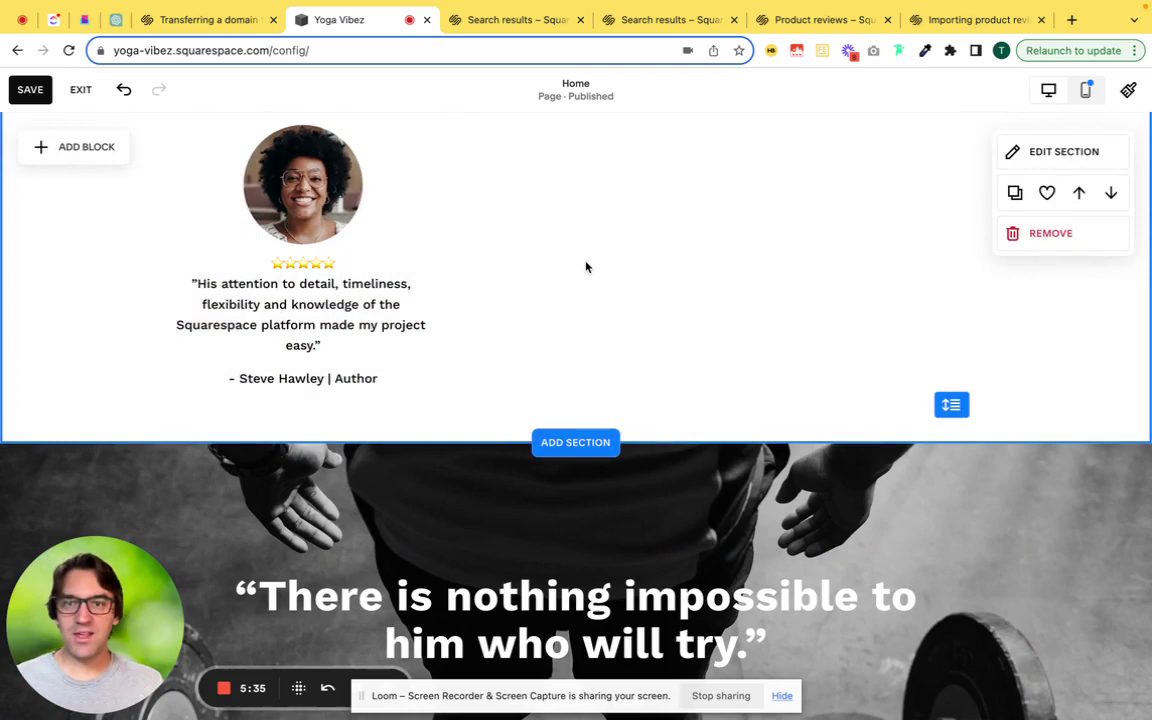
# Step: Select the portrait and quote blocks together with a selection box
pyautogui.scroll(2, 586, 266)
pyautogui.scroll(-1, 586, 266)
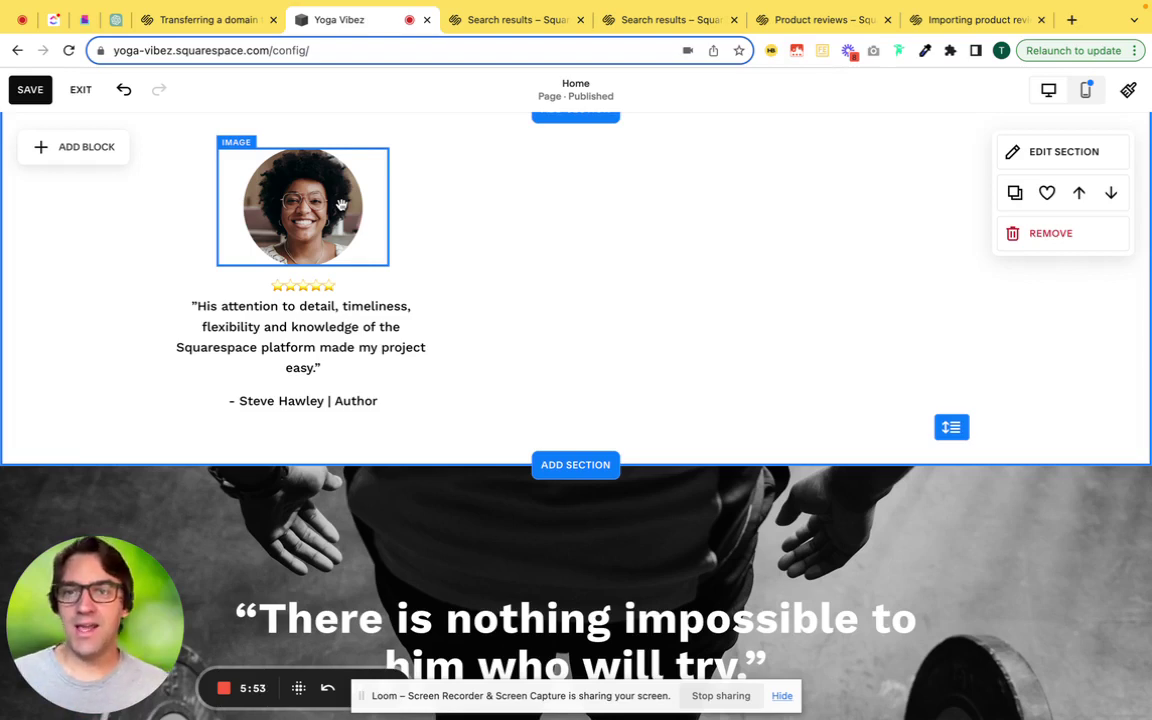
pyautogui.click(355, 198)
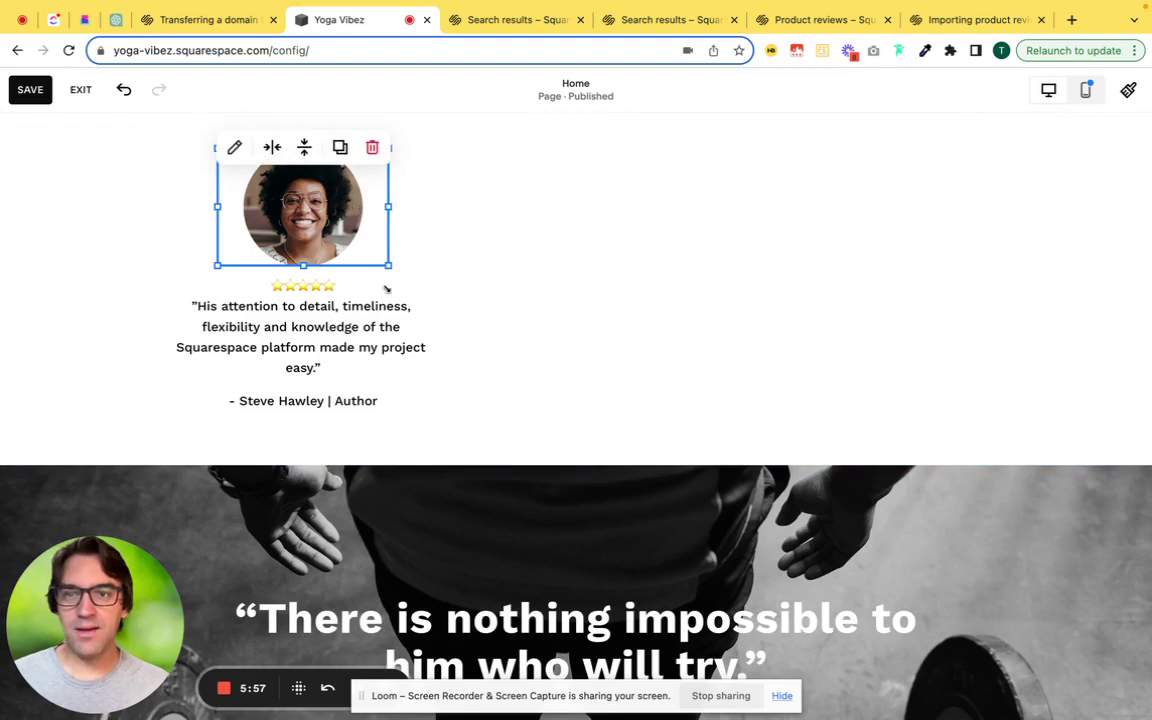
pyautogui.click(353, 330)
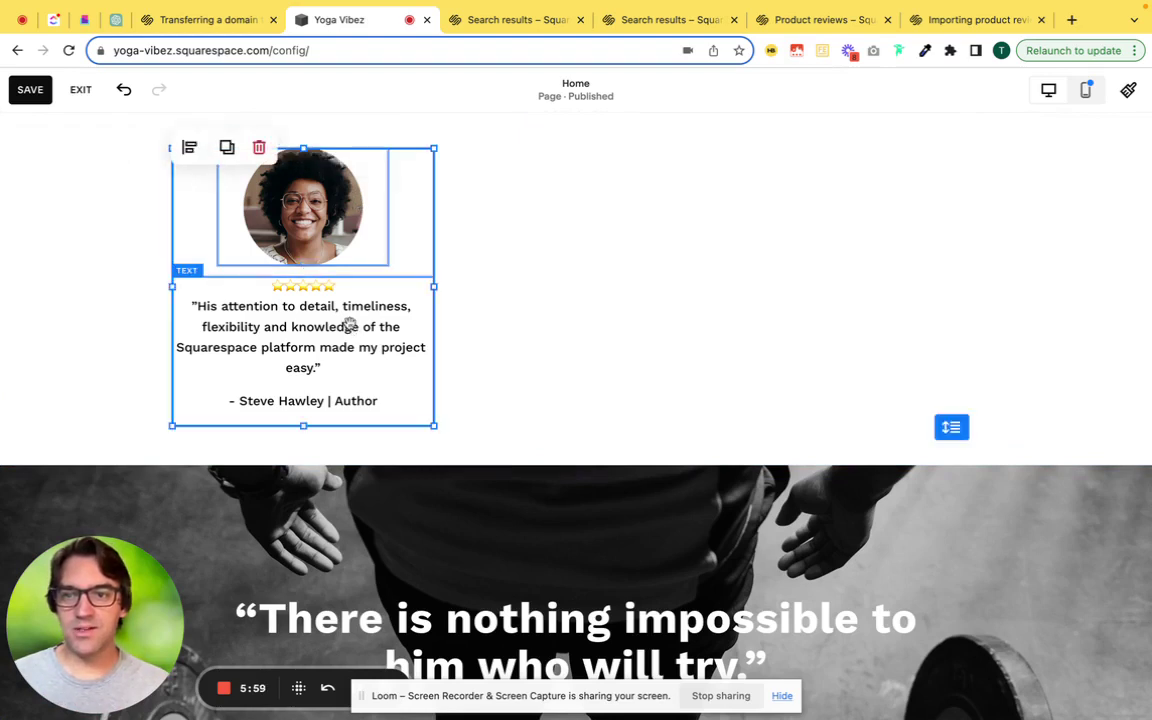
pyautogui.click(613, 212)
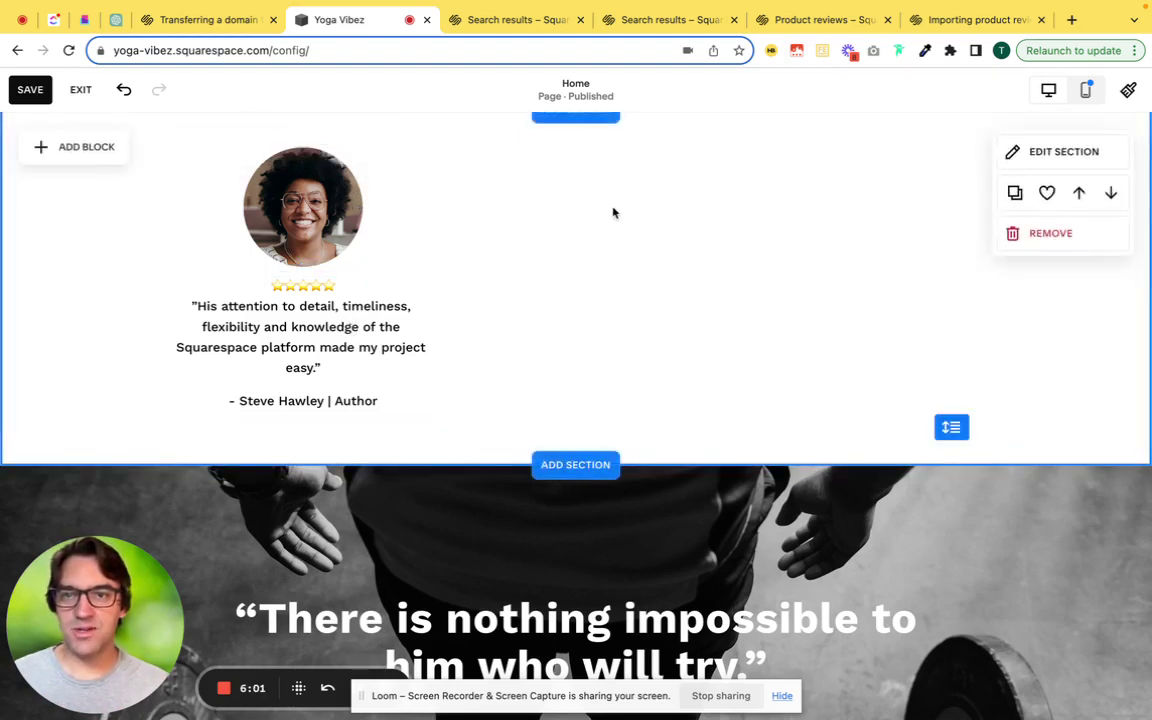
pyautogui.moveTo(157, 137)
pyautogui.mouseDown()
pyautogui.moveTo(350, 400)
pyautogui.moveTo(428, 445)
pyautogui.moveTo(466, 447)
pyautogui.moveTo(247, 260)
pyautogui.moveTo(159, 141)
pyautogui.mouseUp()
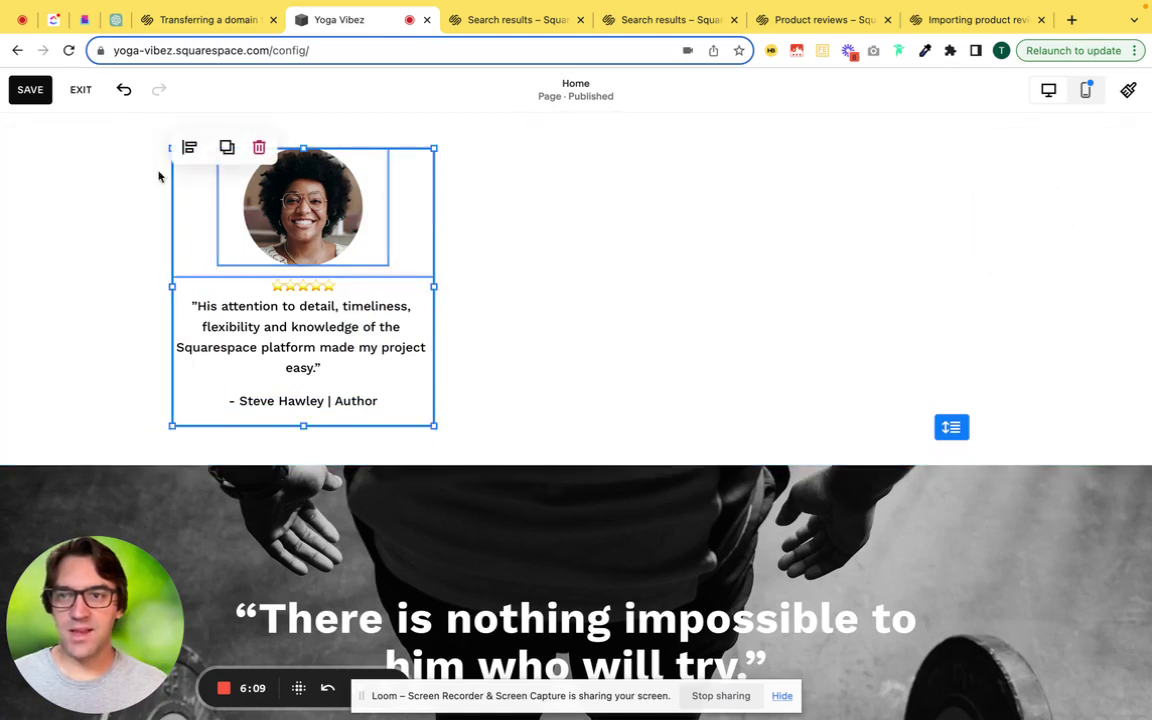
# Step: Duplicate the portrait-and-quote card and move the copy into the second column
pyautogui.click(227, 152)
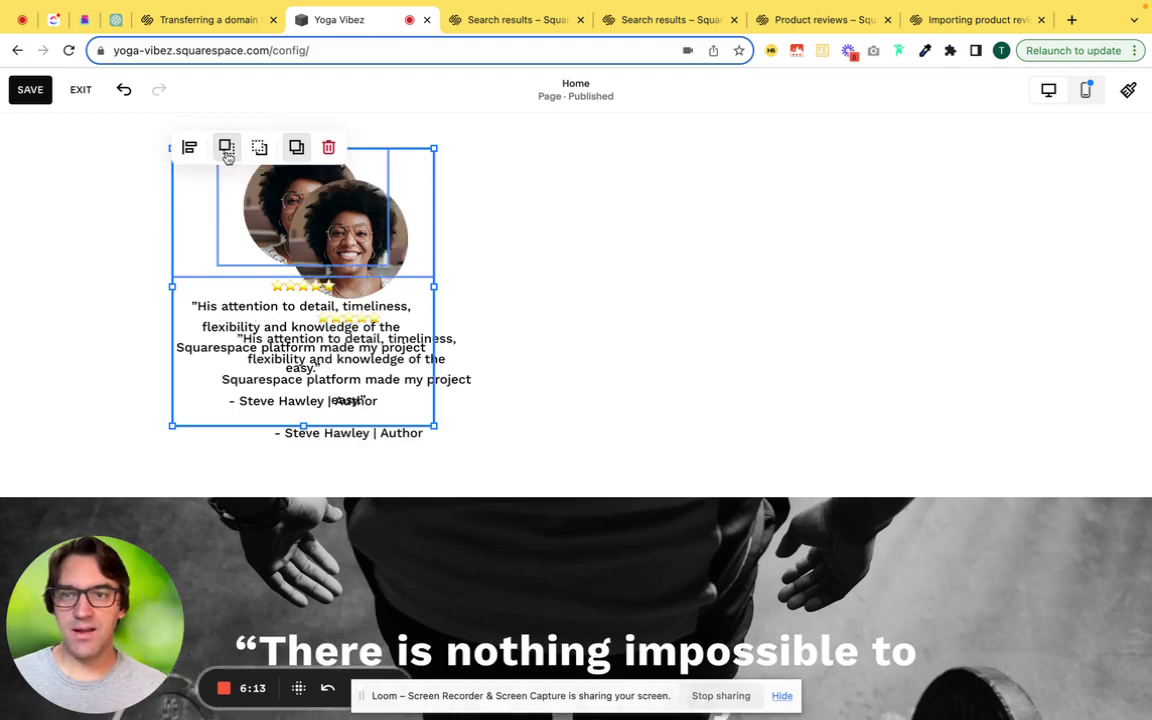
pyautogui.click(651, 239)
pyautogui.click(348, 232)
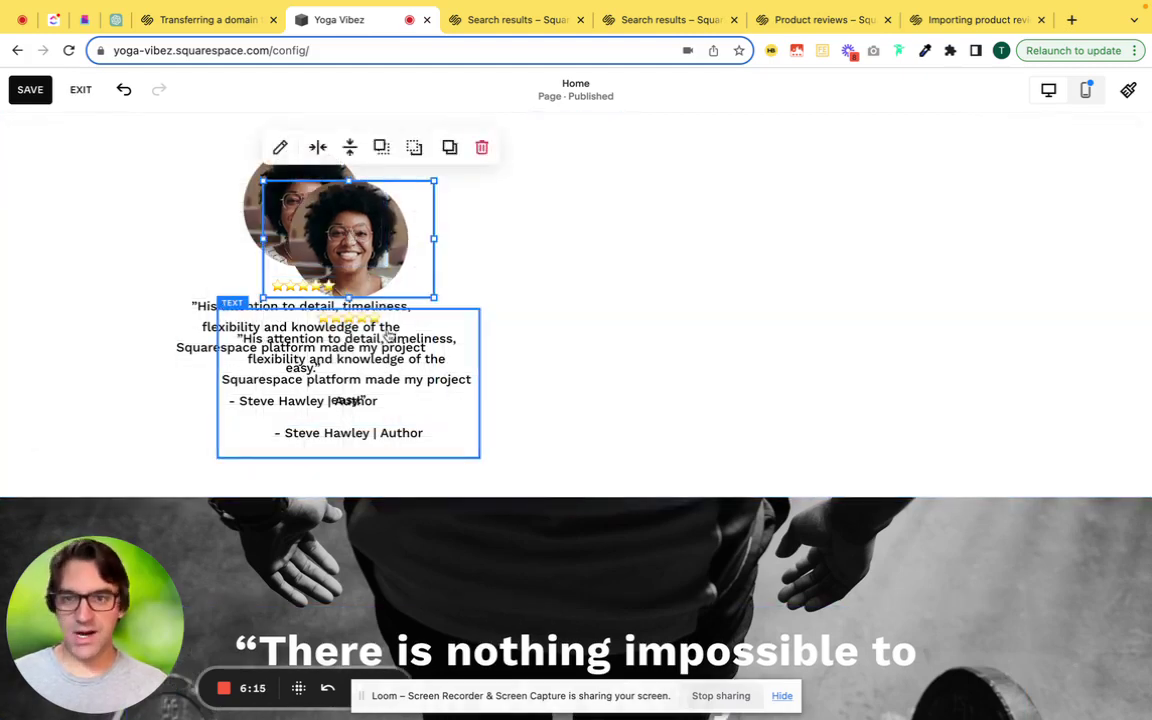
pyautogui.keyDown('shift'); pyautogui.click(350, 304); pyautogui.keyUp('shift')
pyautogui.moveTo(392, 240); pyautogui.dragTo(639, 221)
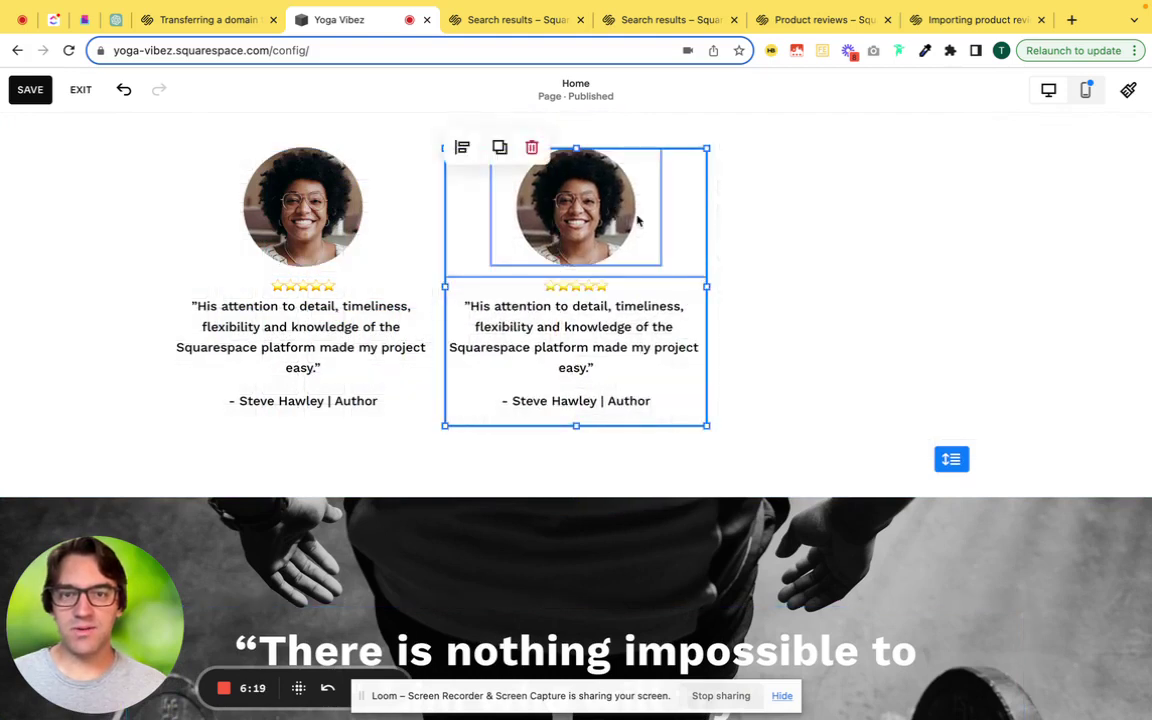
pyautogui.click(768, 240)
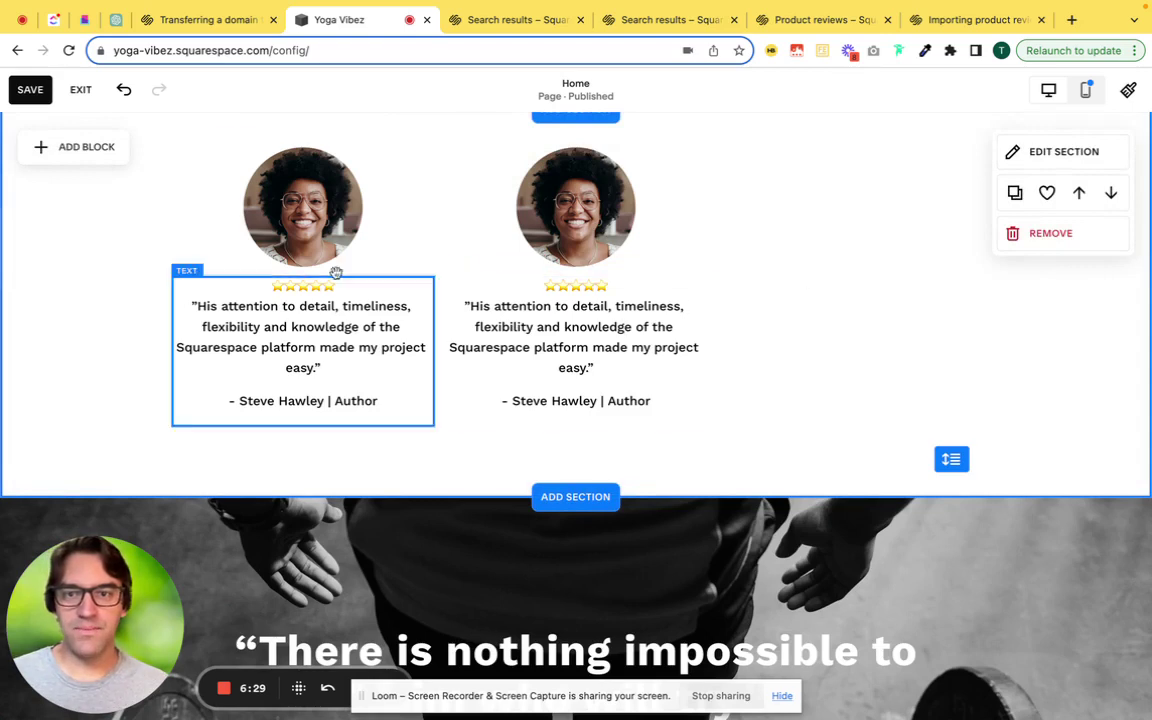
# Step: Duplicate the second card and place the copy in a third column on the right
pyautogui.click(540, 225)
pyautogui.keyDown('shift'); pyautogui.click(572, 326); pyautogui.keyUp('shift')
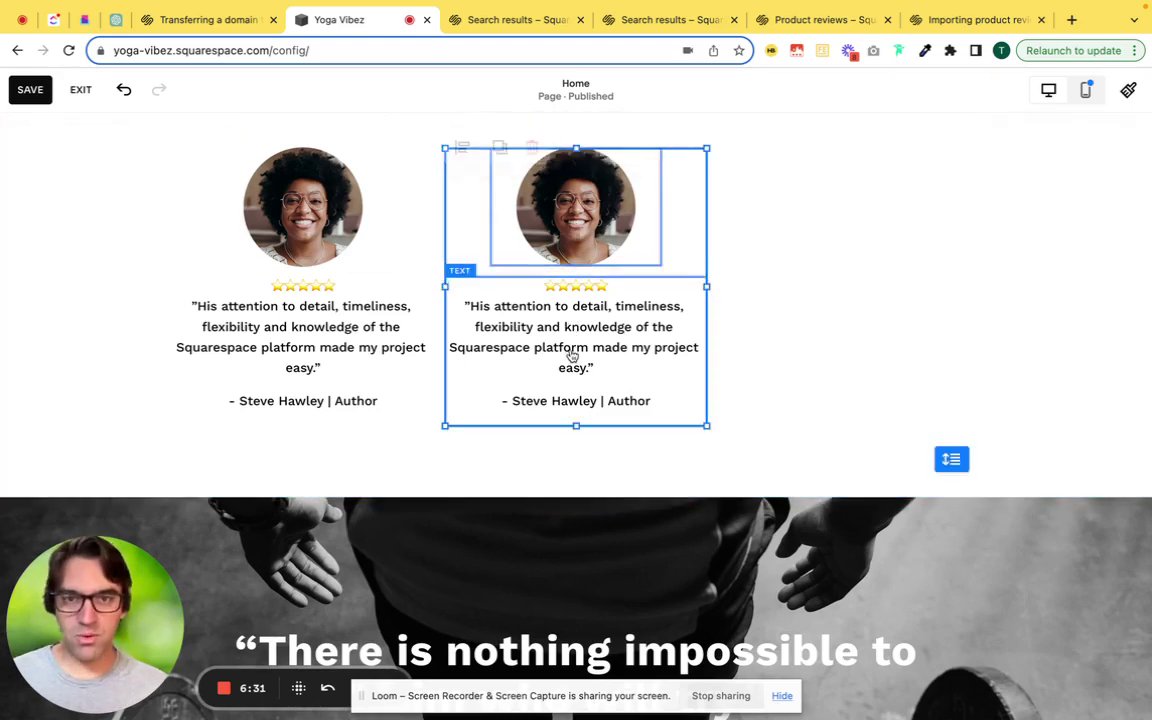
pyautogui.click(498, 147)
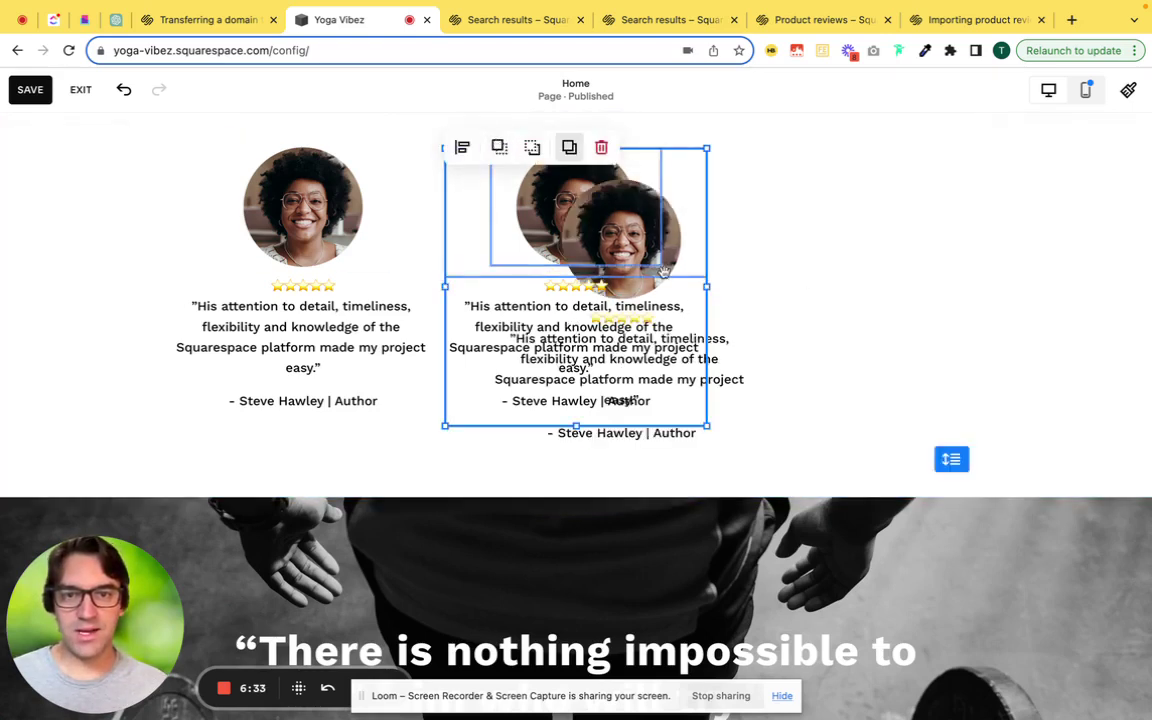
pyautogui.click(846, 301)
pyautogui.click(647, 260)
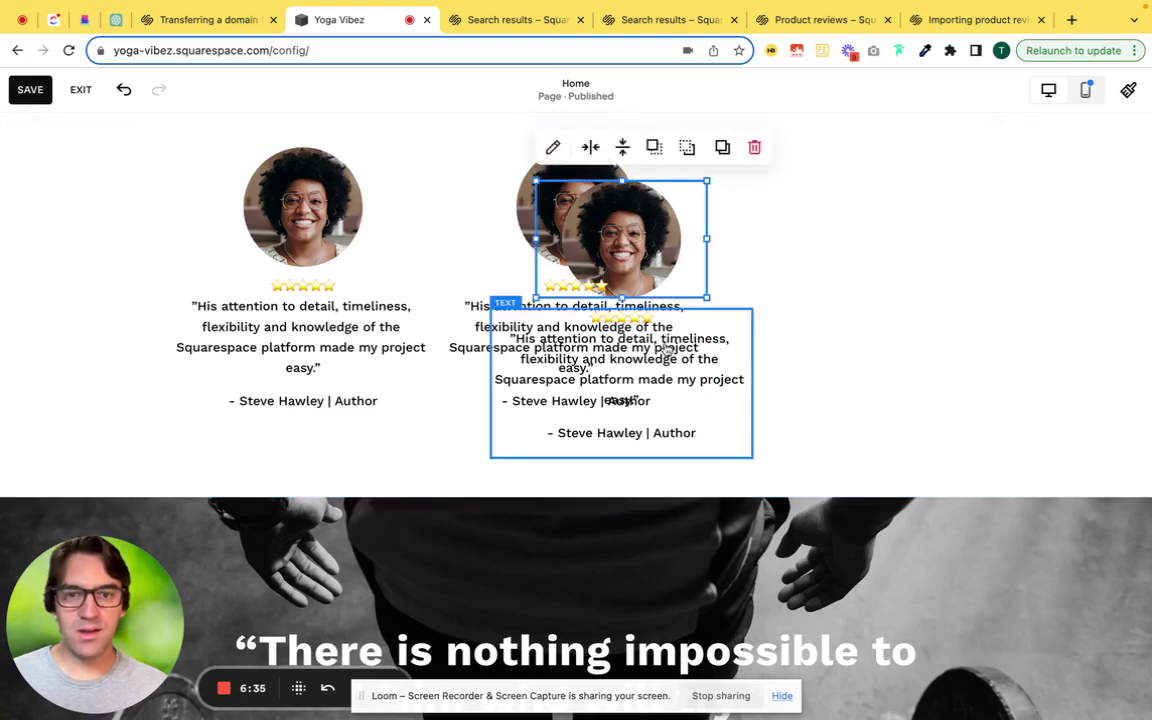
pyautogui.keyDown('shift'); pyautogui.click(600, 315); pyautogui.keyUp('shift')
pyautogui.moveTo(600, 232); pyautogui.dragTo(950, 233)
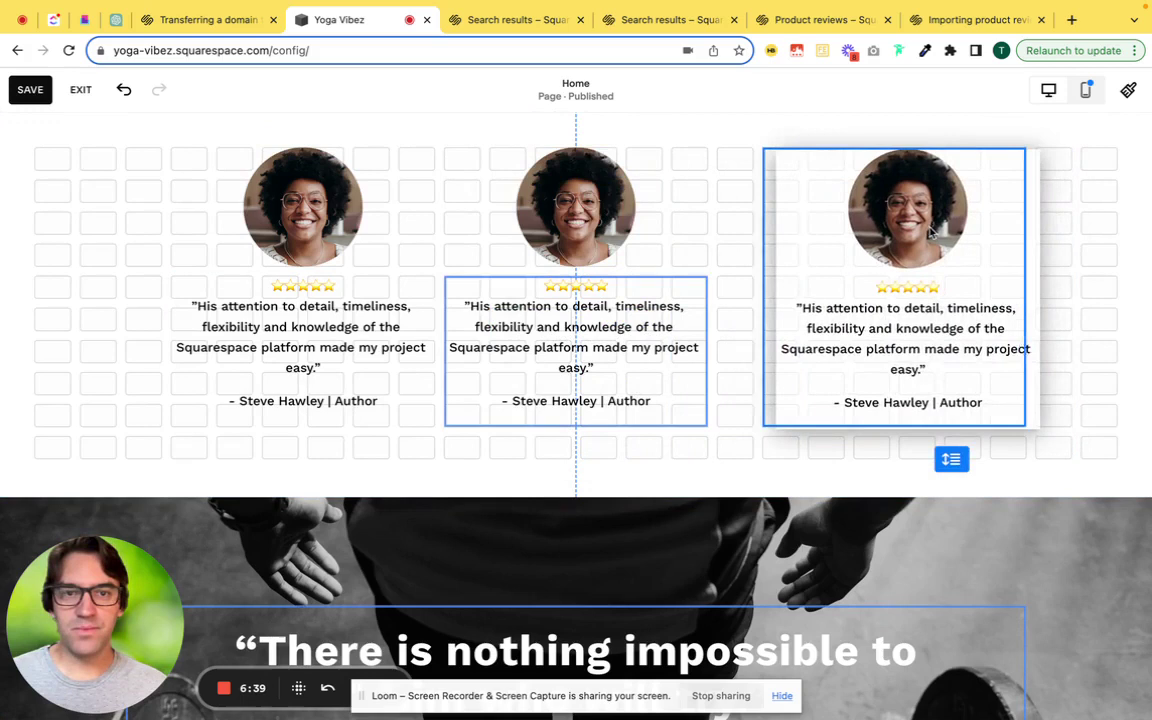
pyautogui.moveTo(930, 232); pyautogui.dragTo(918, 230)
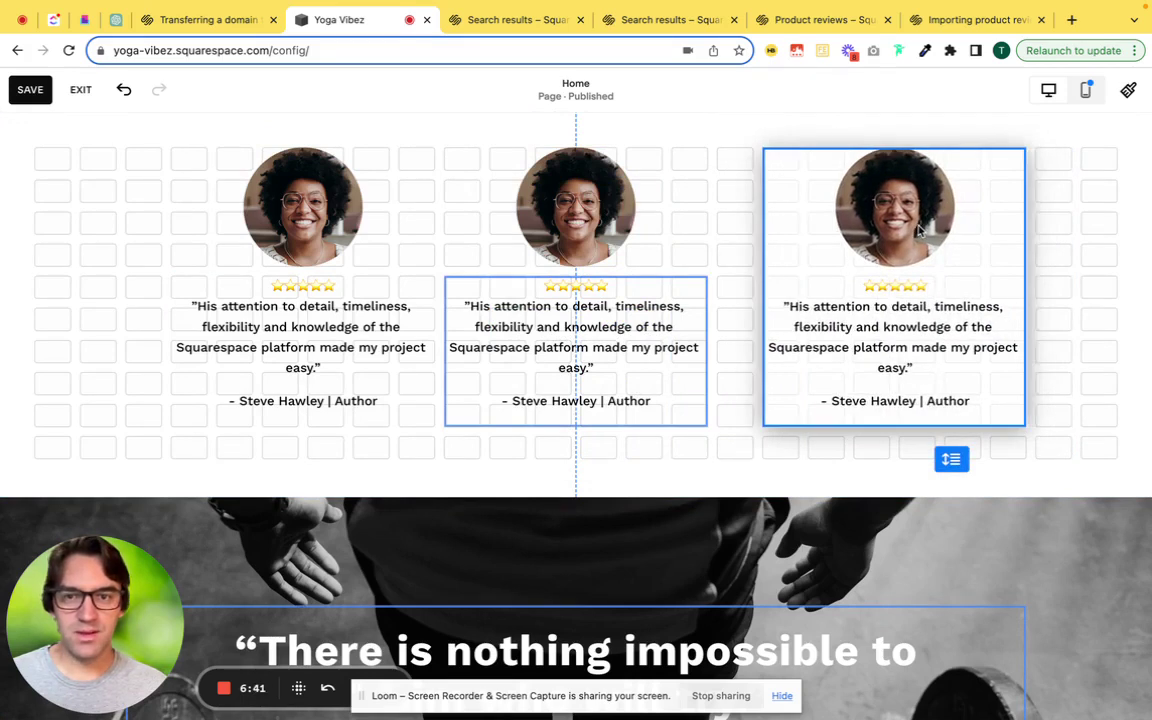
pyautogui.moveTo(918, 230); pyautogui.dragTo(918, 230)
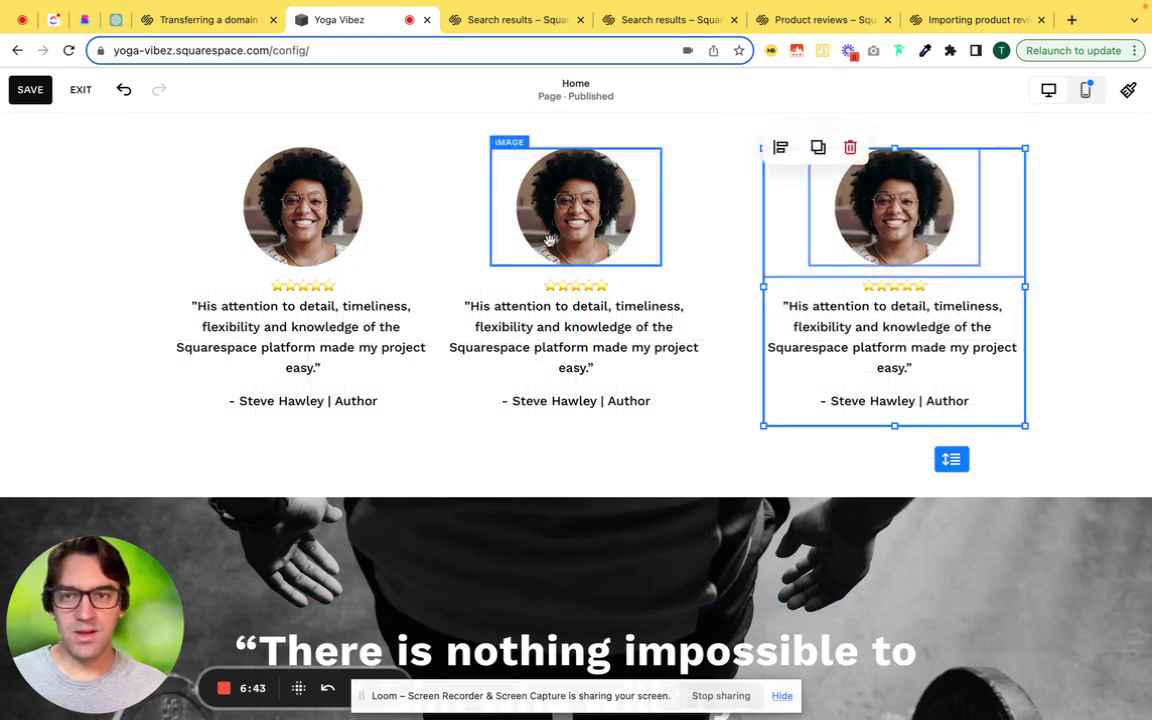
# Step: Shift the left card further left so the three cards are evenly spread
pyautogui.click(300, 210)
pyautogui.moveTo(307, 321); pyautogui.dragTo(289, 230)
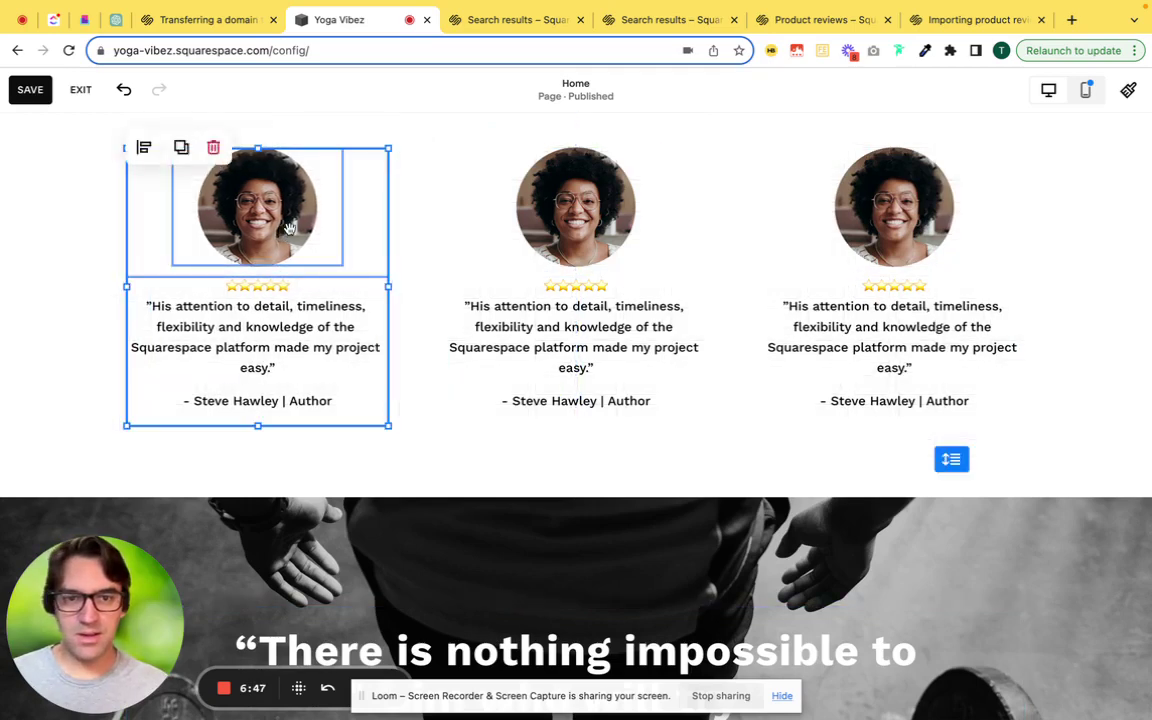
pyautogui.click(776, 465)
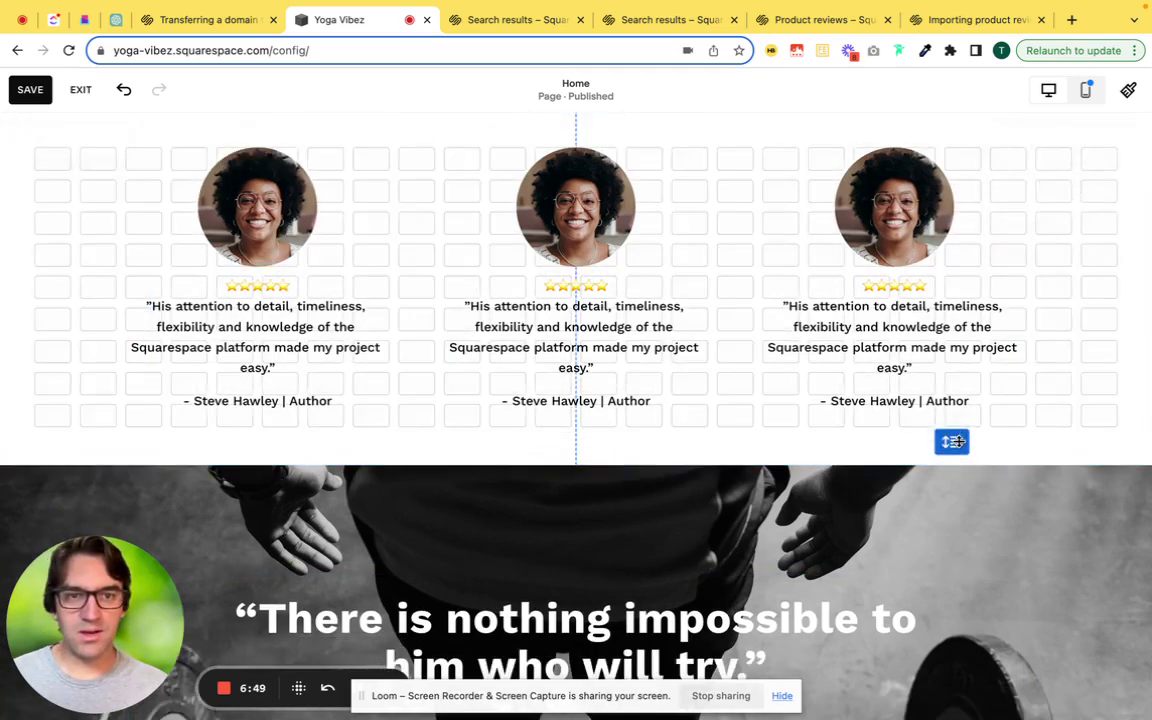
pyautogui.click(882, 398)
pyautogui.click(1075, 436)
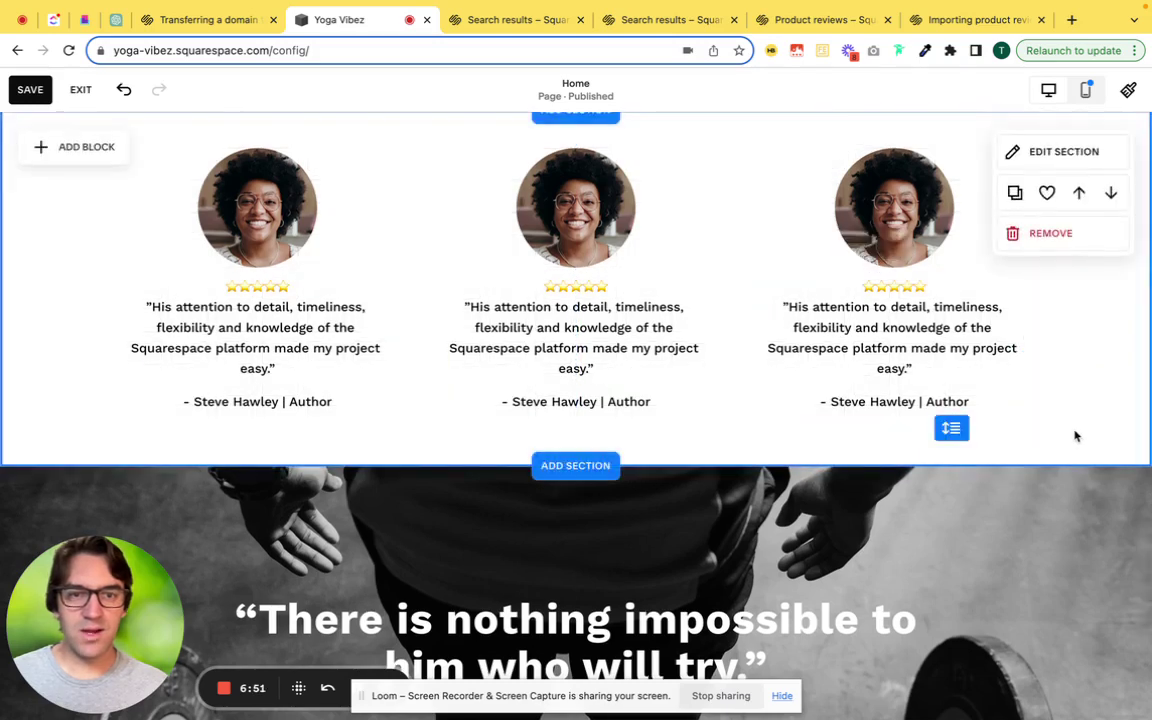
pyautogui.click(913, 289)
pyautogui.click(913, 289)
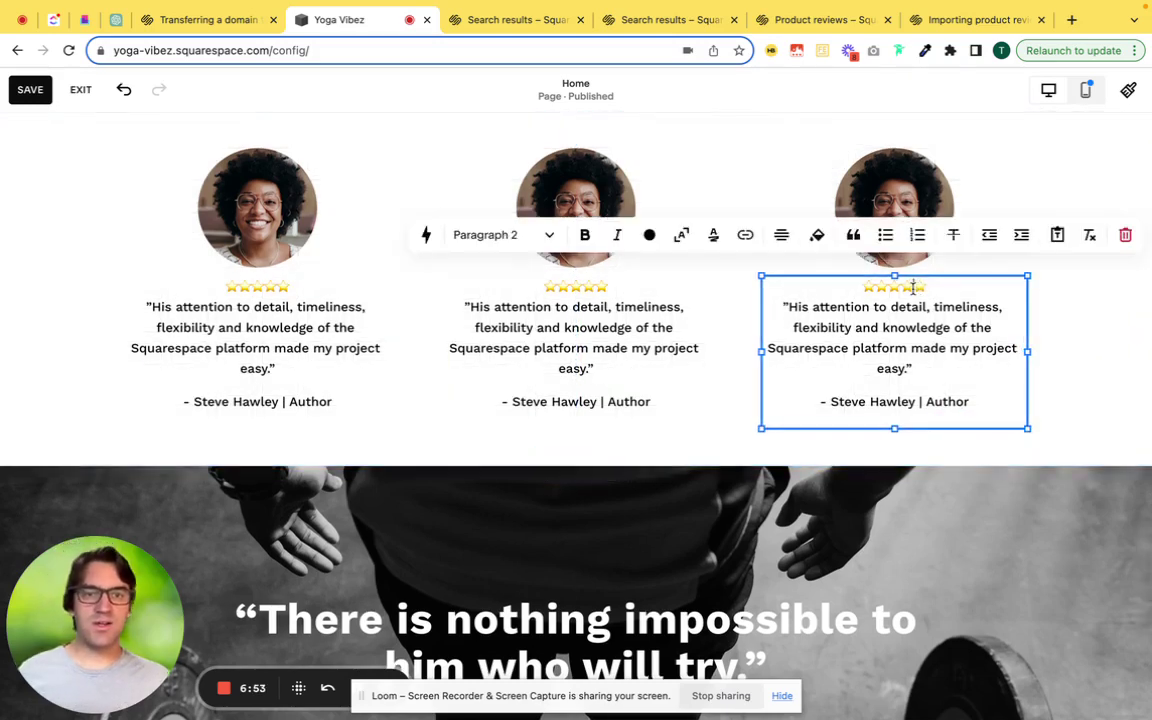
pyautogui.click(1082, 337)
pyautogui.click(1082, 337)
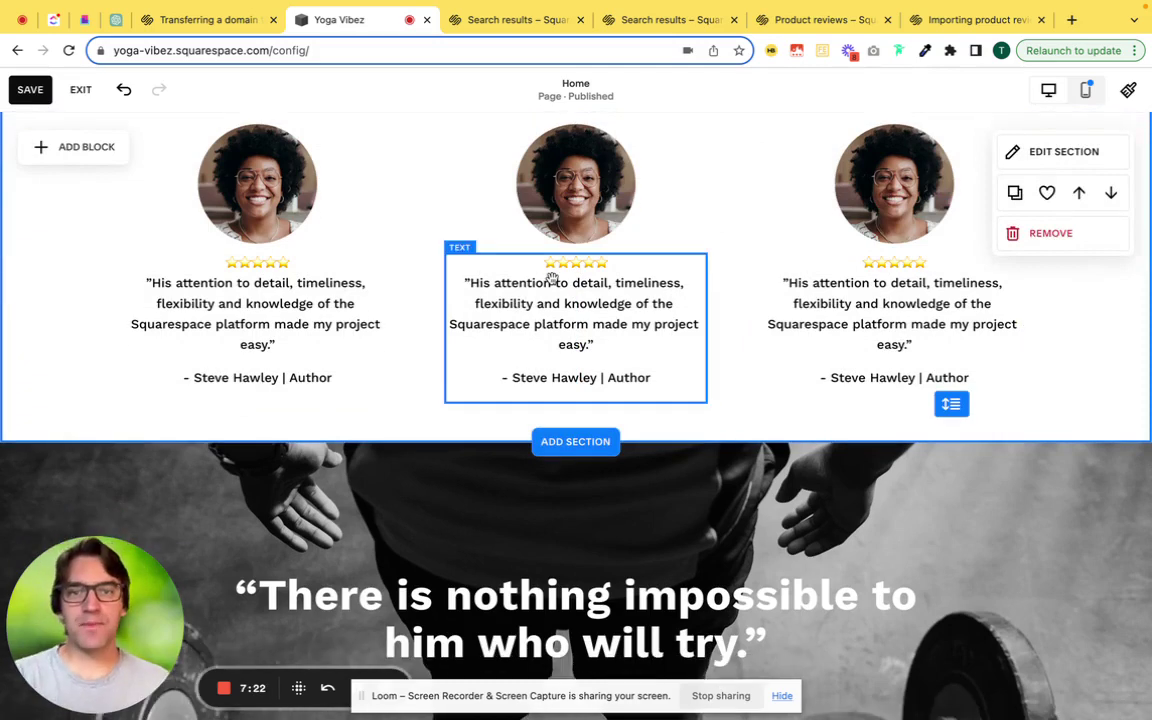
# Step: Select all three photos and quotes and move the cards down to free space above
pyautogui.scroll(2, 550, 278)
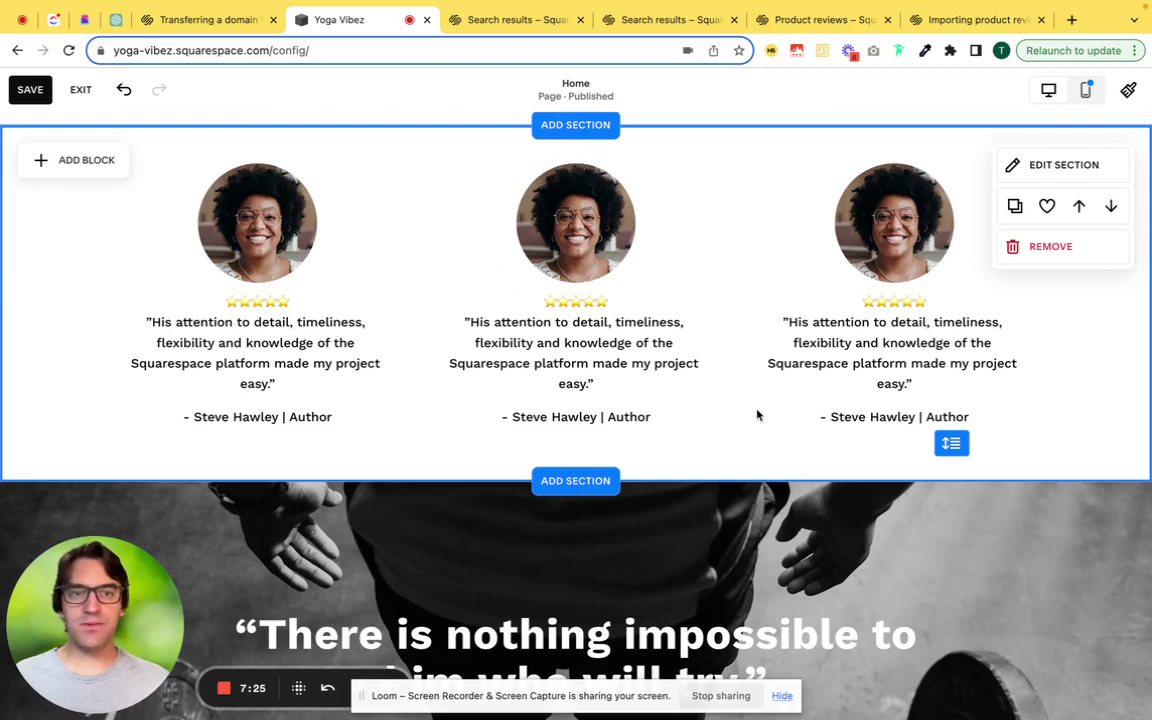
pyautogui.scroll(2, 757, 414)
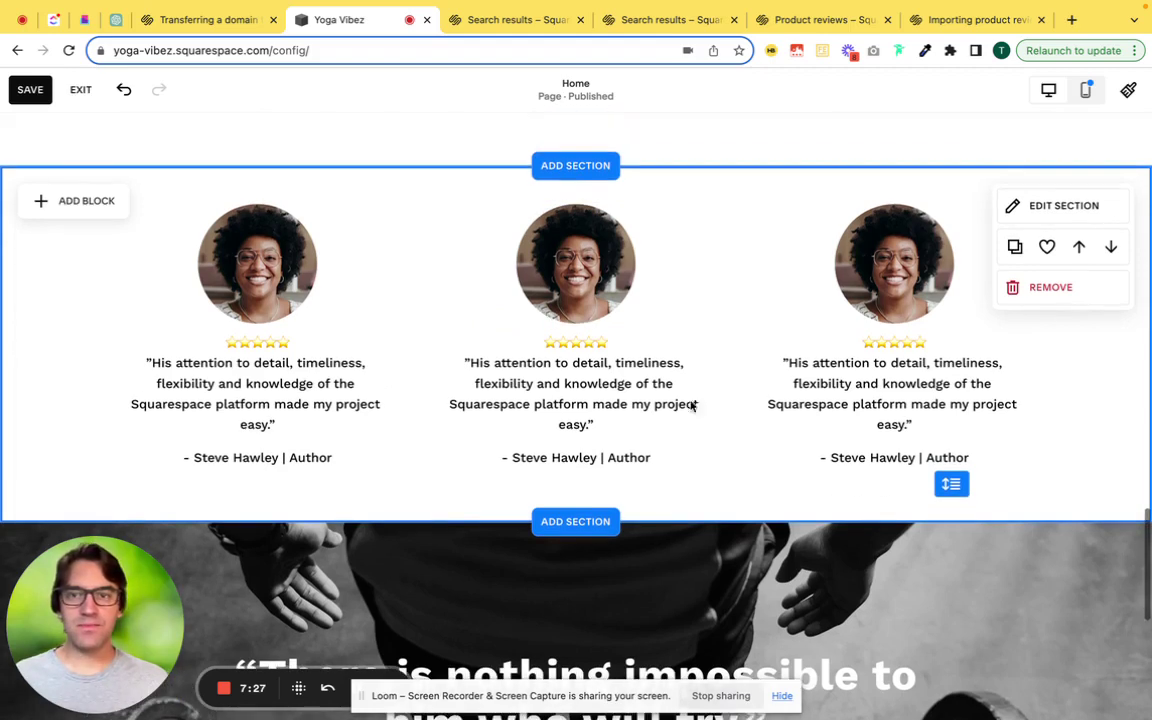
pyautogui.click(291, 283)
pyautogui.keyDown('shift'); pyautogui.click(283, 353); pyautogui.keyUp('shift')
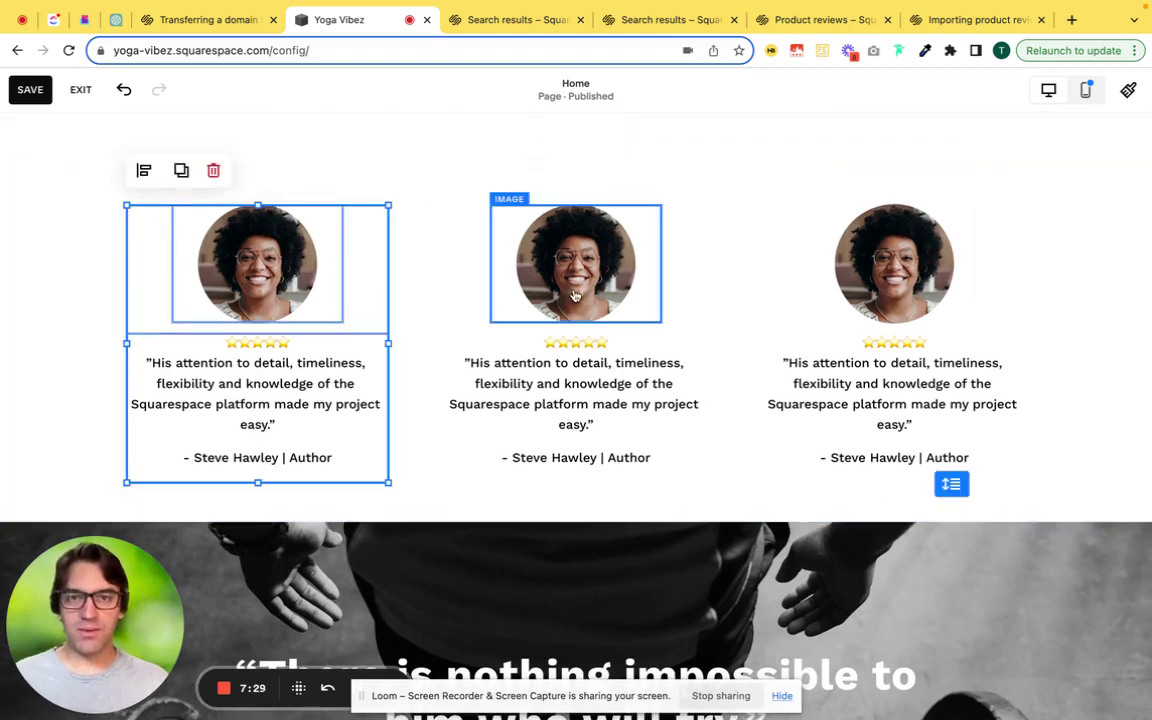
pyautogui.keyDown('shift'); pyautogui.click(515, 265); pyautogui.keyUp('shift')
pyautogui.keyDown('shift'); pyautogui.click(614, 397); pyautogui.keyUp('shift')
pyautogui.keyDown('shift'); pyautogui.click(821, 256); pyautogui.keyUp('shift')
pyautogui.keyDown('shift'); pyautogui.click(885, 385); pyautogui.keyUp('shift')
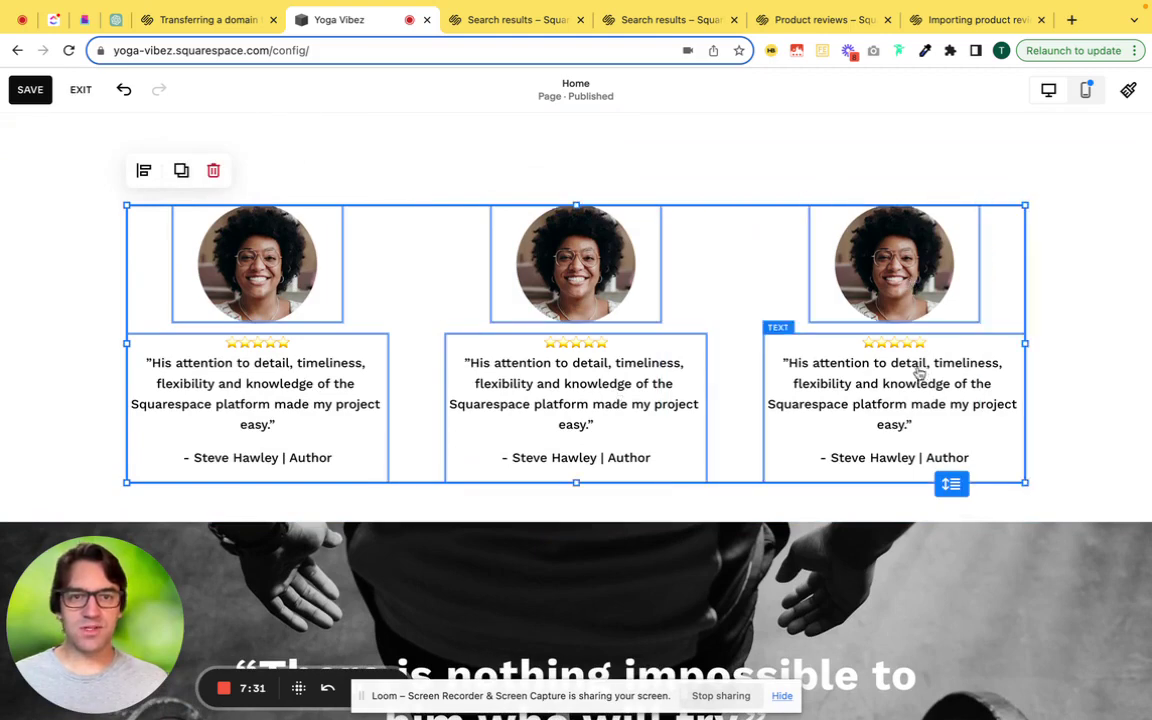
pyautogui.moveTo(918, 281); pyautogui.dragTo(920, 377)
pyautogui.click(787, 260)
# Step: Add a Text block centred above the cards and widen it across the row
pyautogui.click(95, 195)
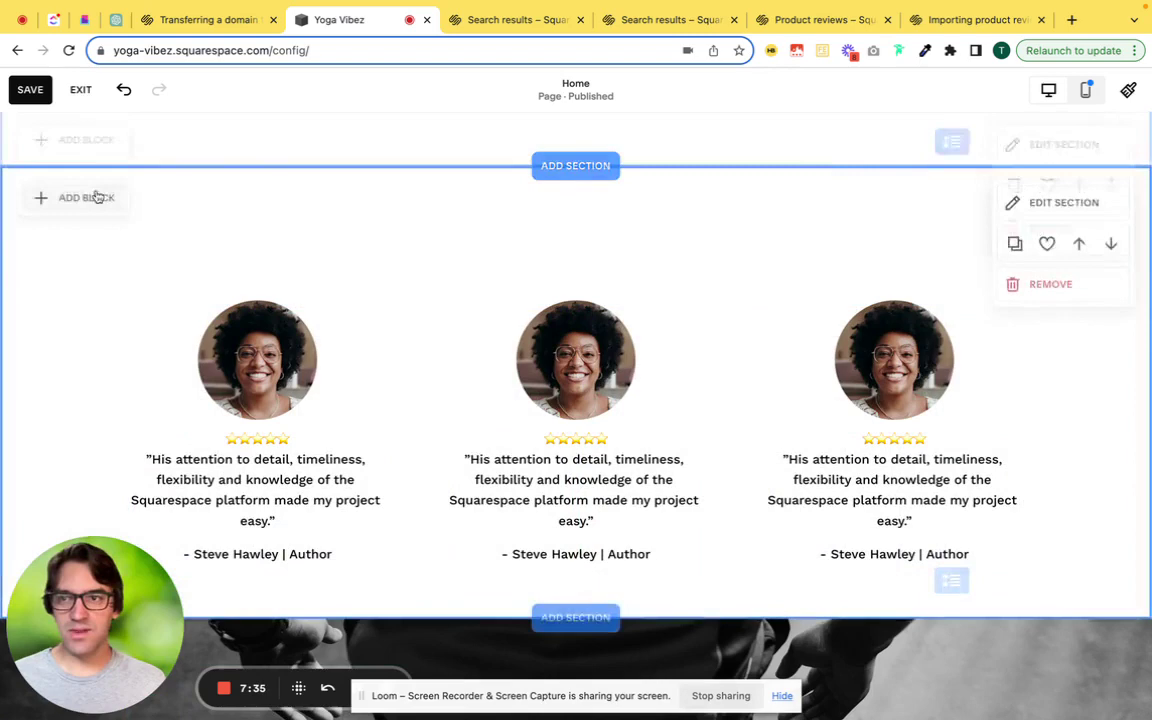
pyautogui.click(105, 310)
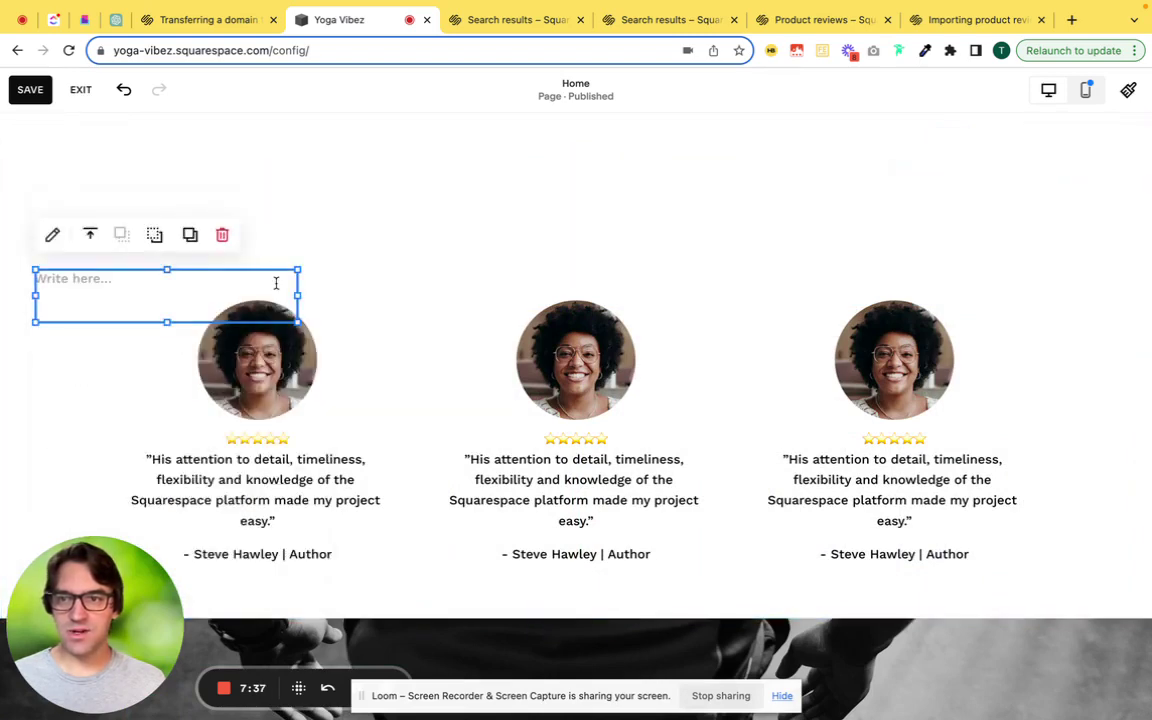
pyautogui.moveTo(260, 270); pyautogui.dragTo(888, 225)
pyautogui.moveTo(445, 231); pyautogui.dragTo(264, 218)
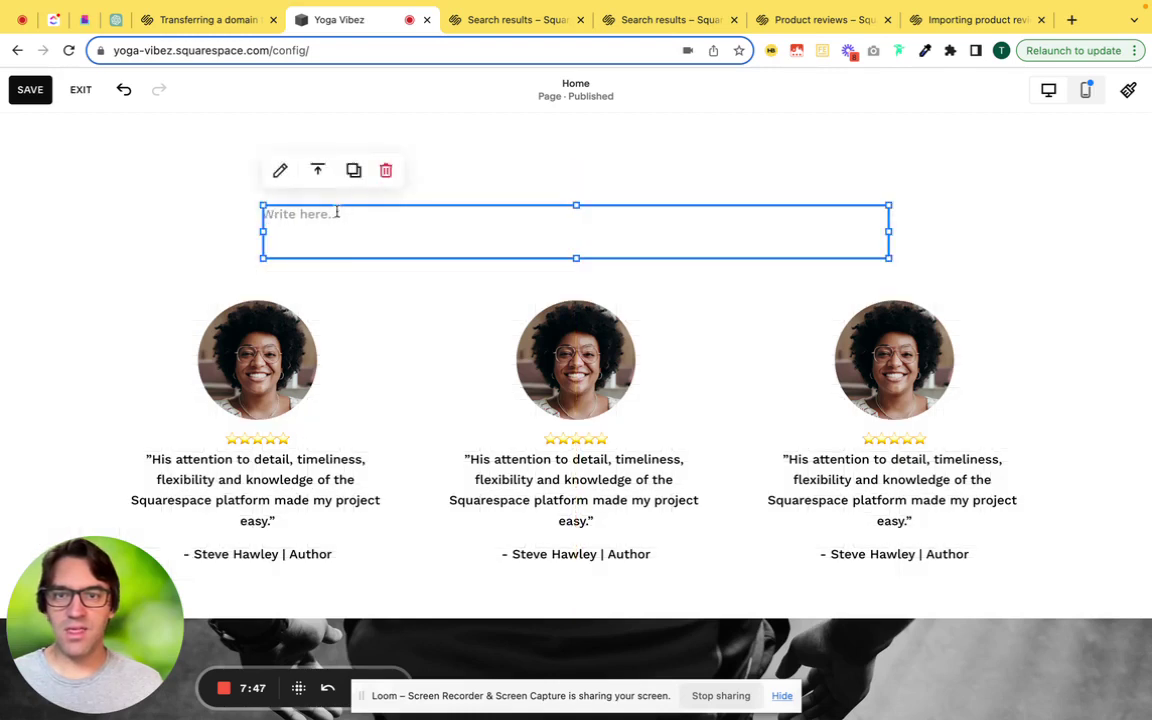
pyautogui.click(378, 221)
# Step: Style the text block as Heading 2 reading 'What our customers are saying.'
pyautogui.click(335, 166)
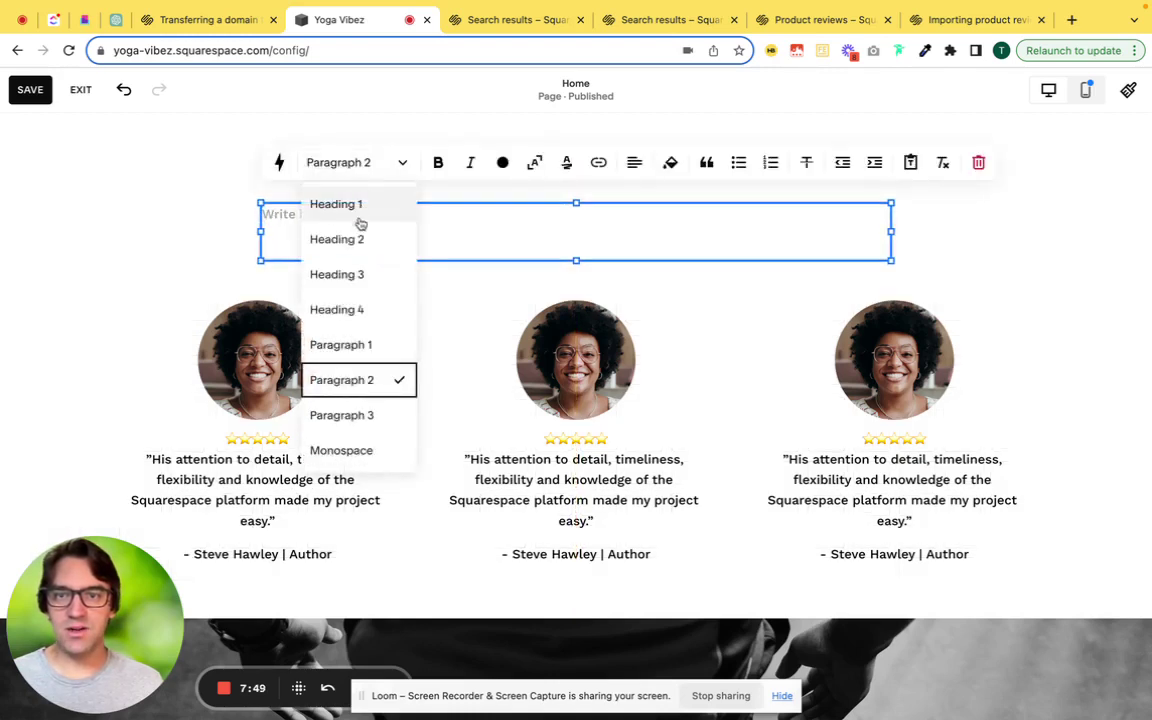
pyautogui.click(358, 233)
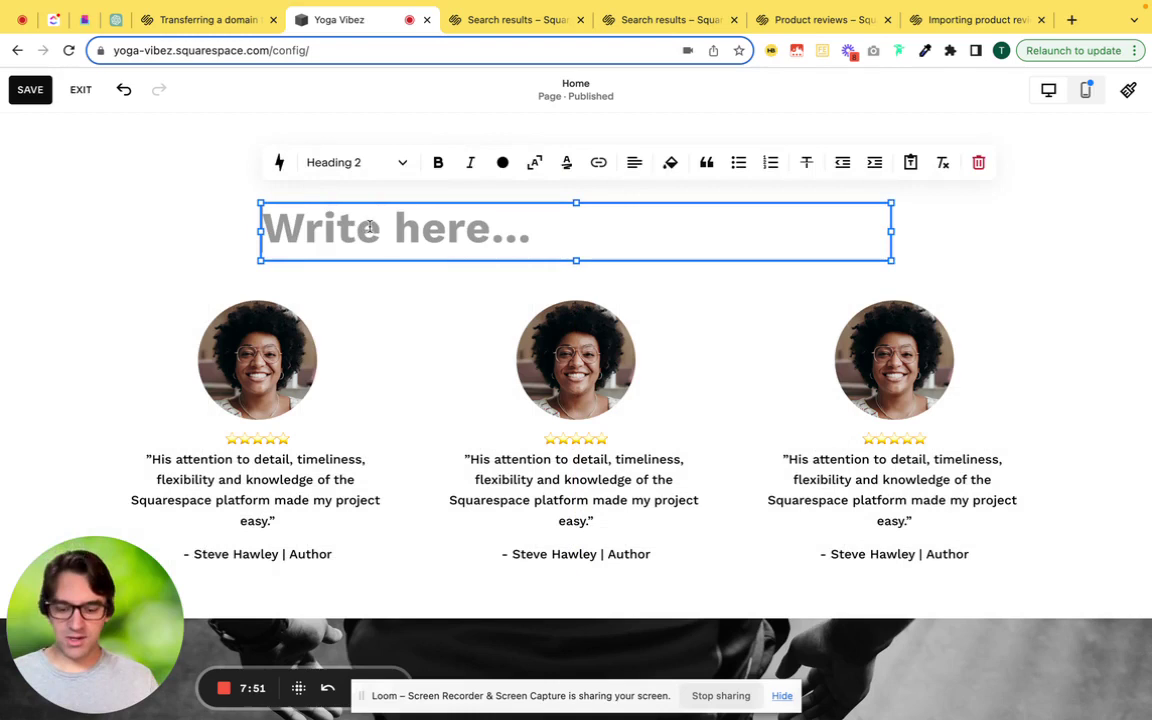
pyautogui.write('What ')
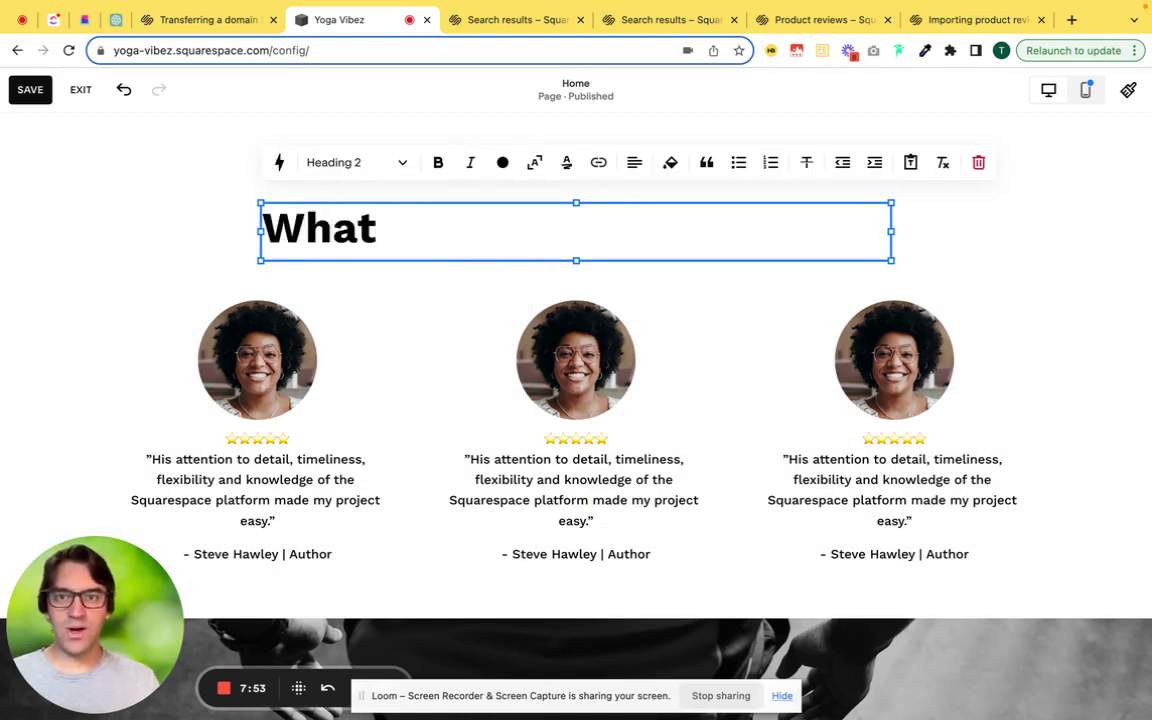
pyautogui.write('our custome')
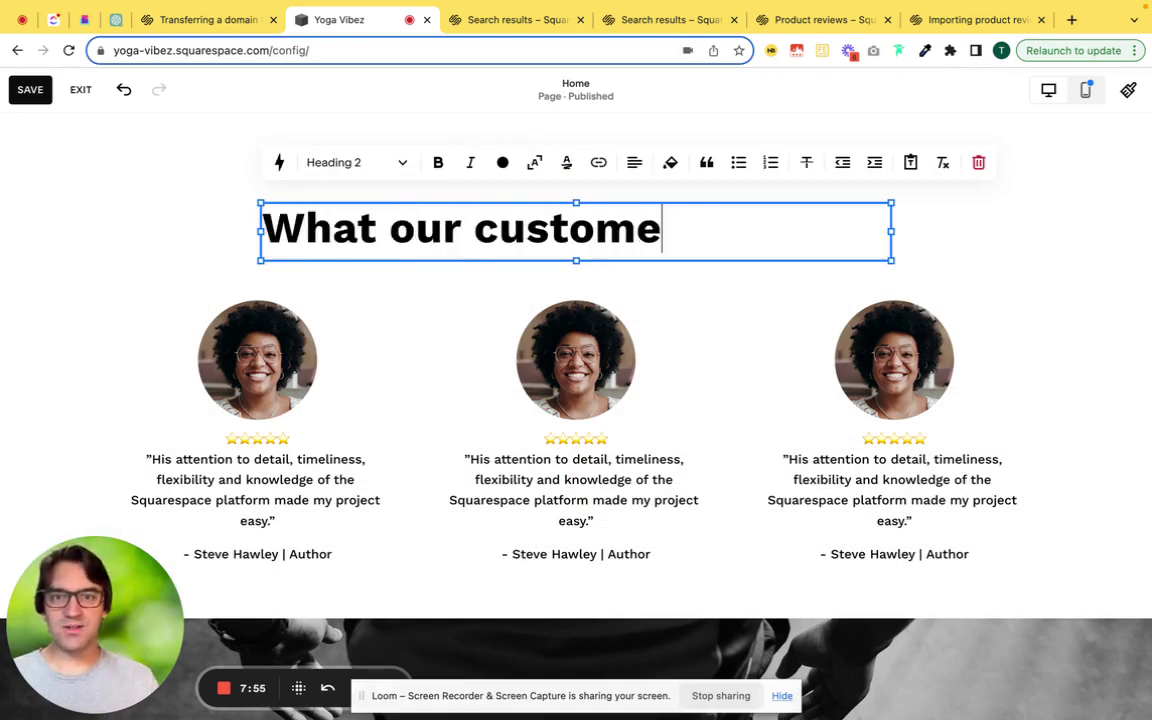
pyautogui.write('rs are sain')
pyautogui.press('BackSpace')
pyautogui.press('BackSpace')
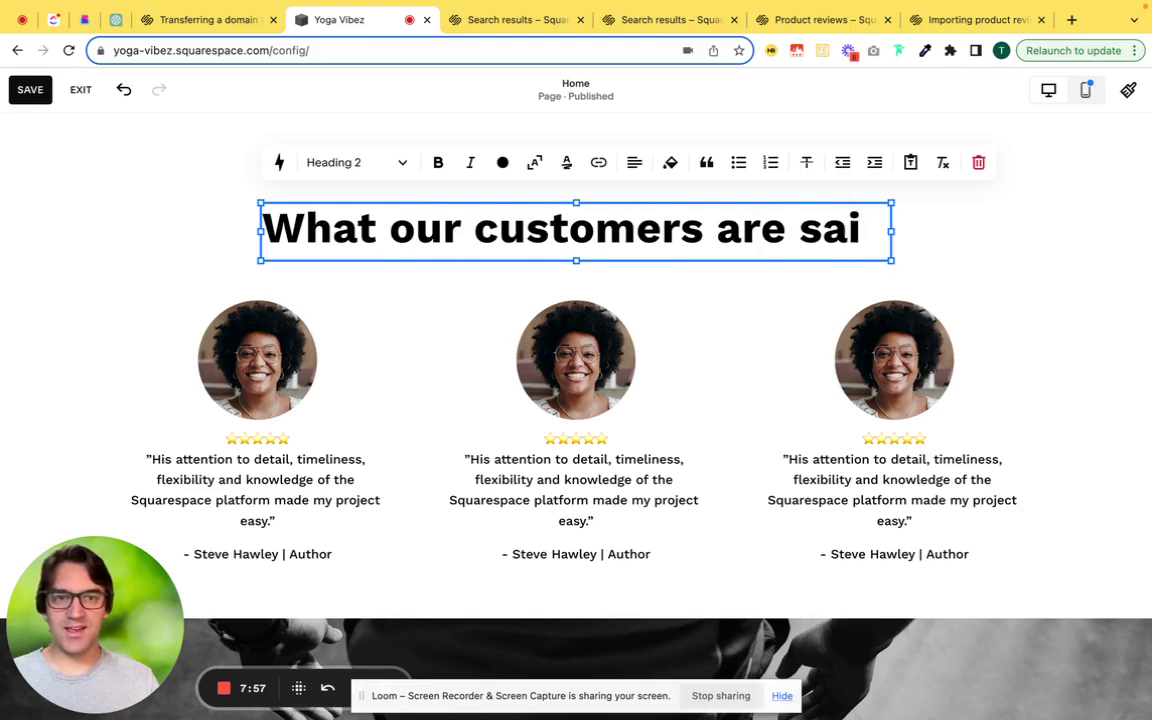
pyautogui.write('ying')
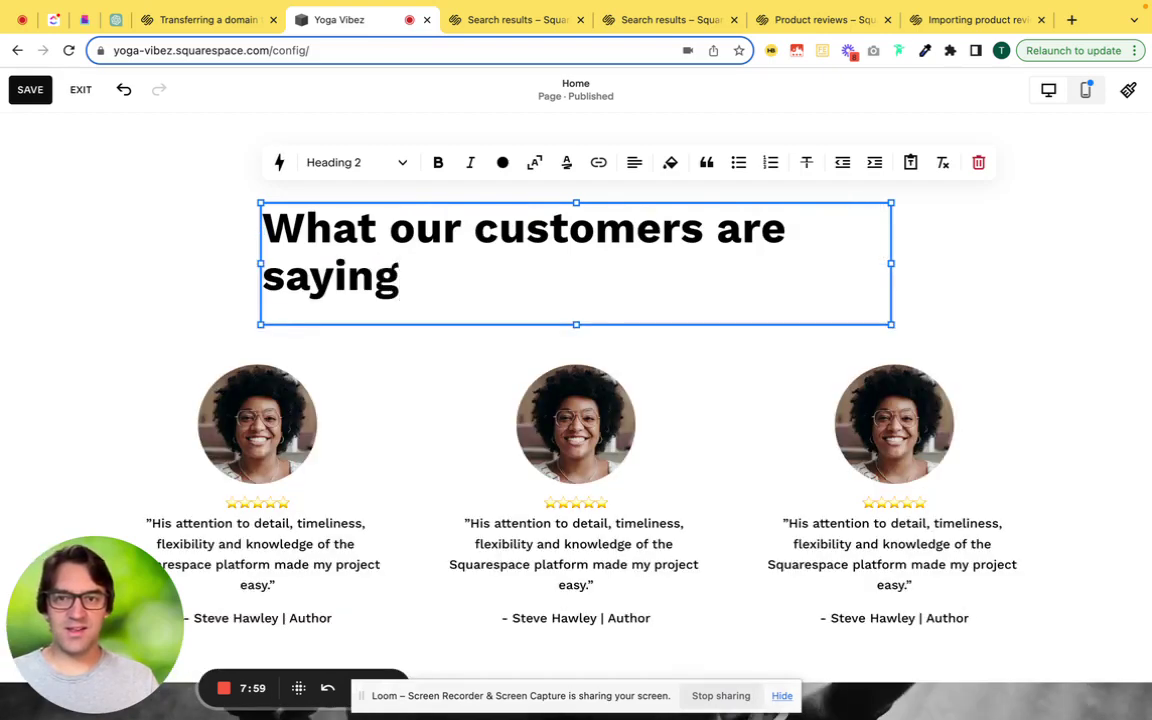
pyautogui.write('.')
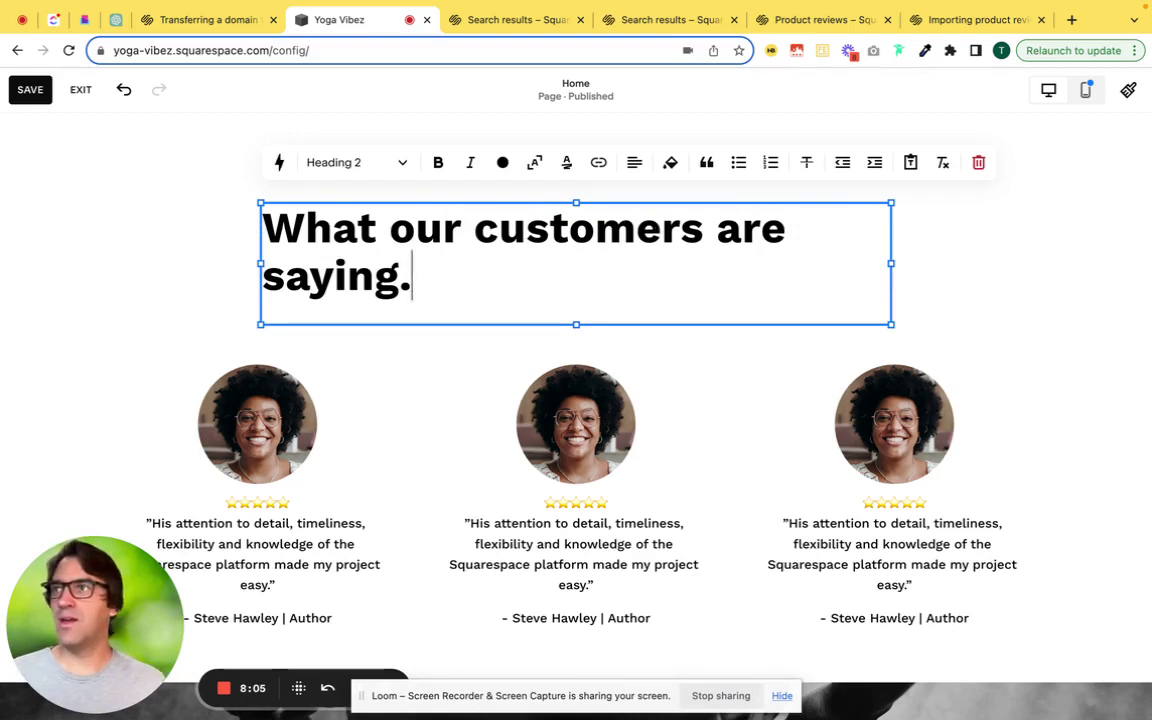
pyautogui.click(679, 275)
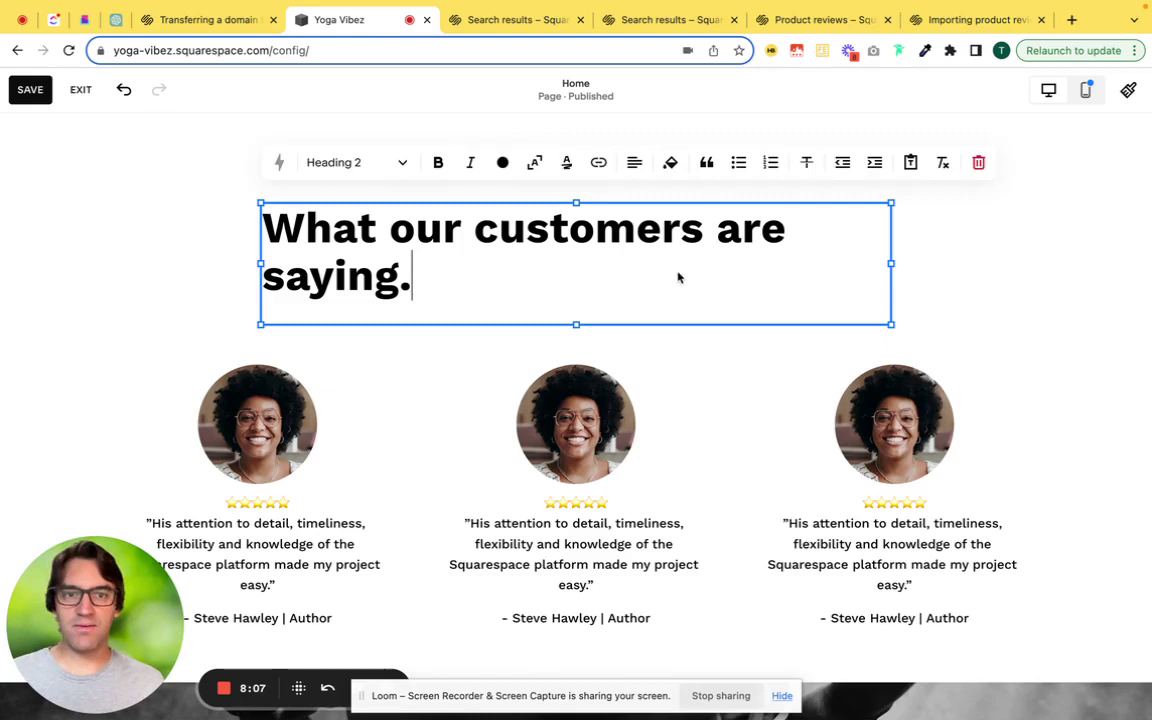
# Step: Widen the heading block on both sides and shrink it to one line tall
pyautogui.press('Escape')
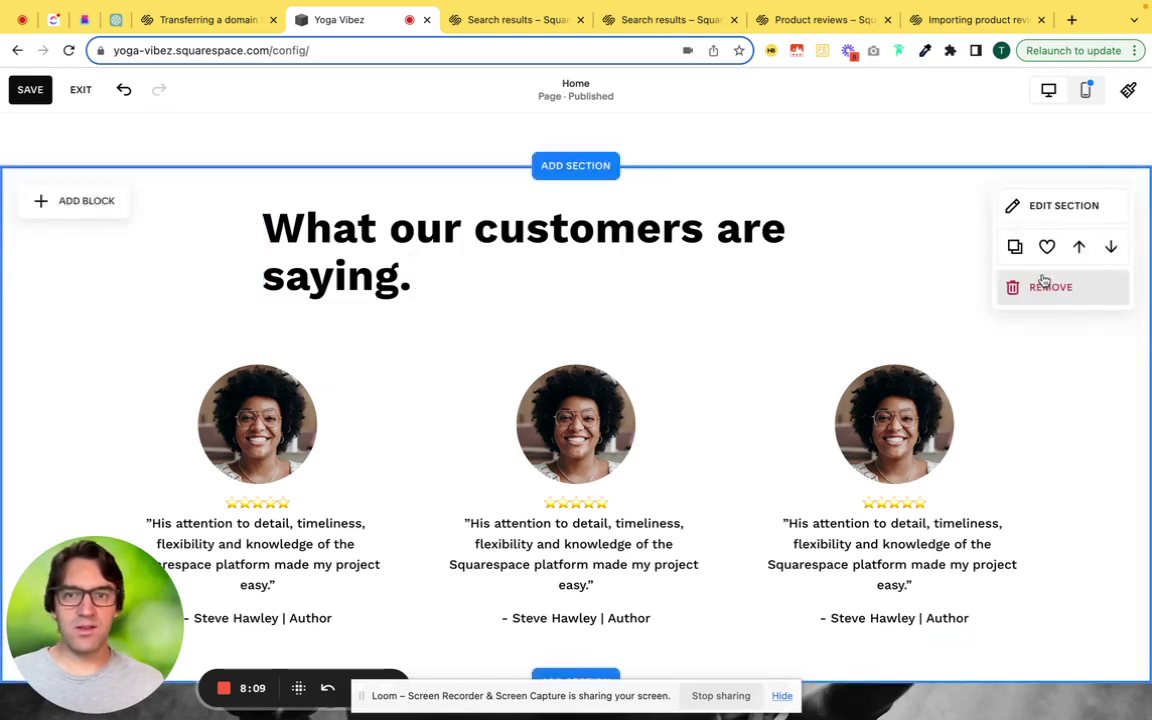
pyautogui.click(693, 258)
pyautogui.moveTo(888, 261); pyautogui.dragTo(932, 260)
pyautogui.moveTo(263, 263); pyautogui.dragTo(207, 255)
pyautogui.moveTo(576, 320); pyautogui.dragTo(573, 258)
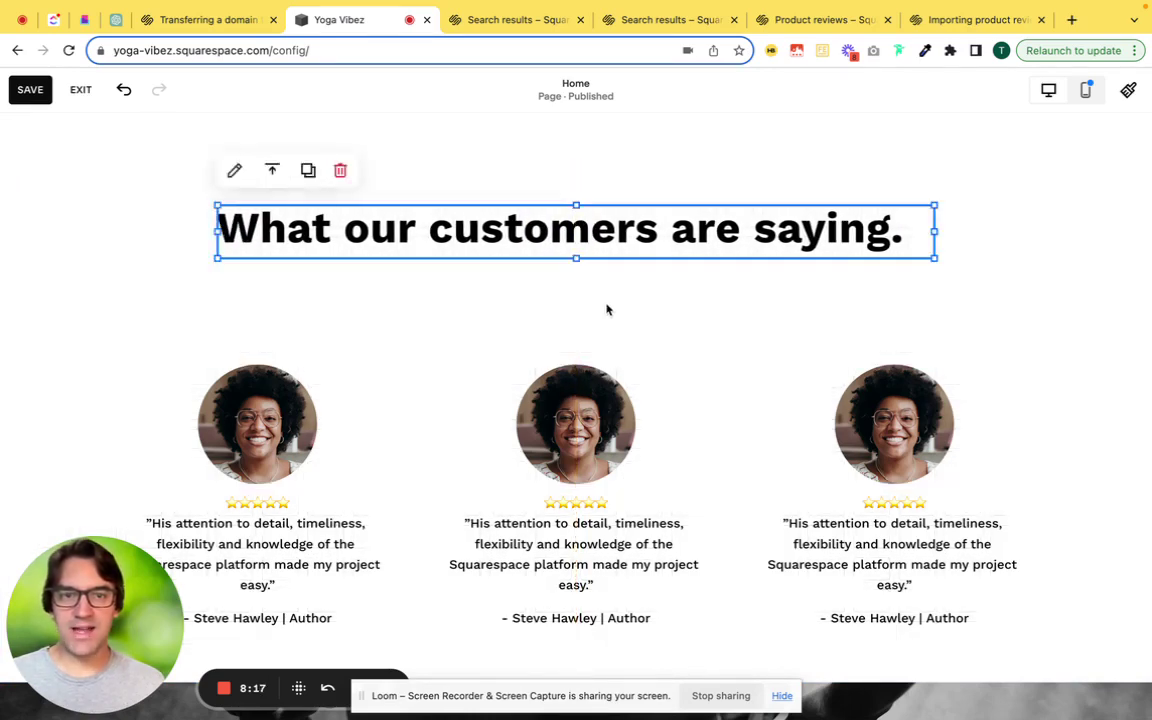
pyautogui.click(606, 310)
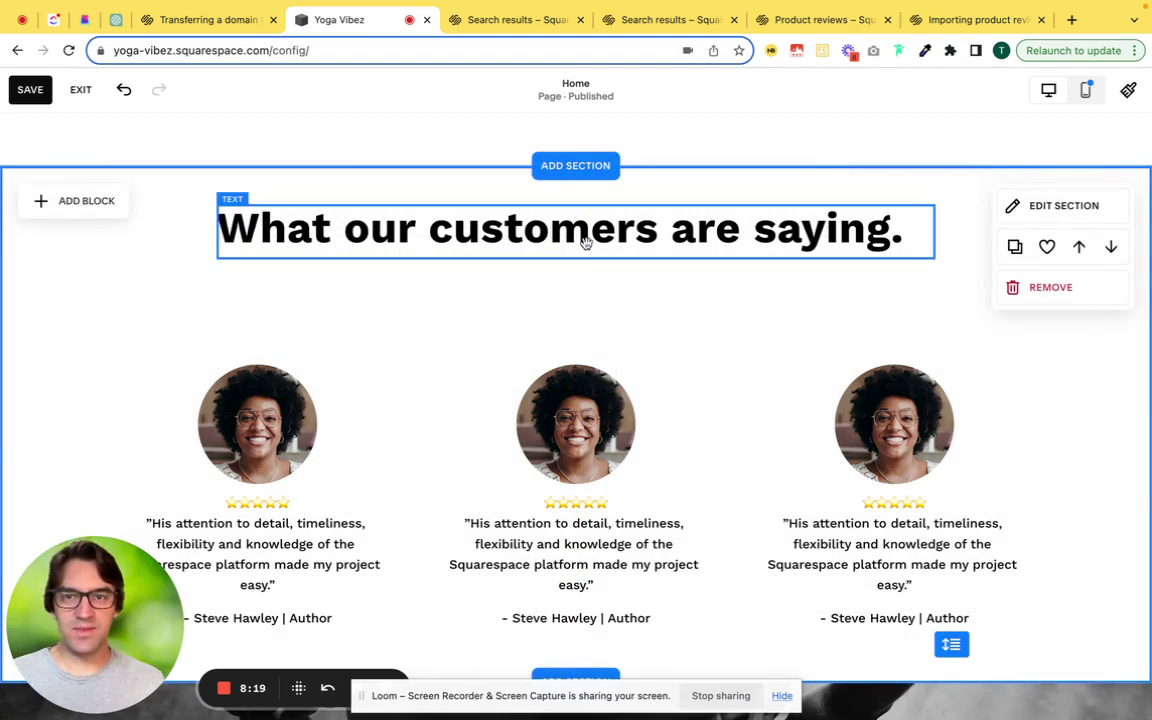
pyautogui.moveTo(586, 239); pyautogui.dragTo(586, 240)
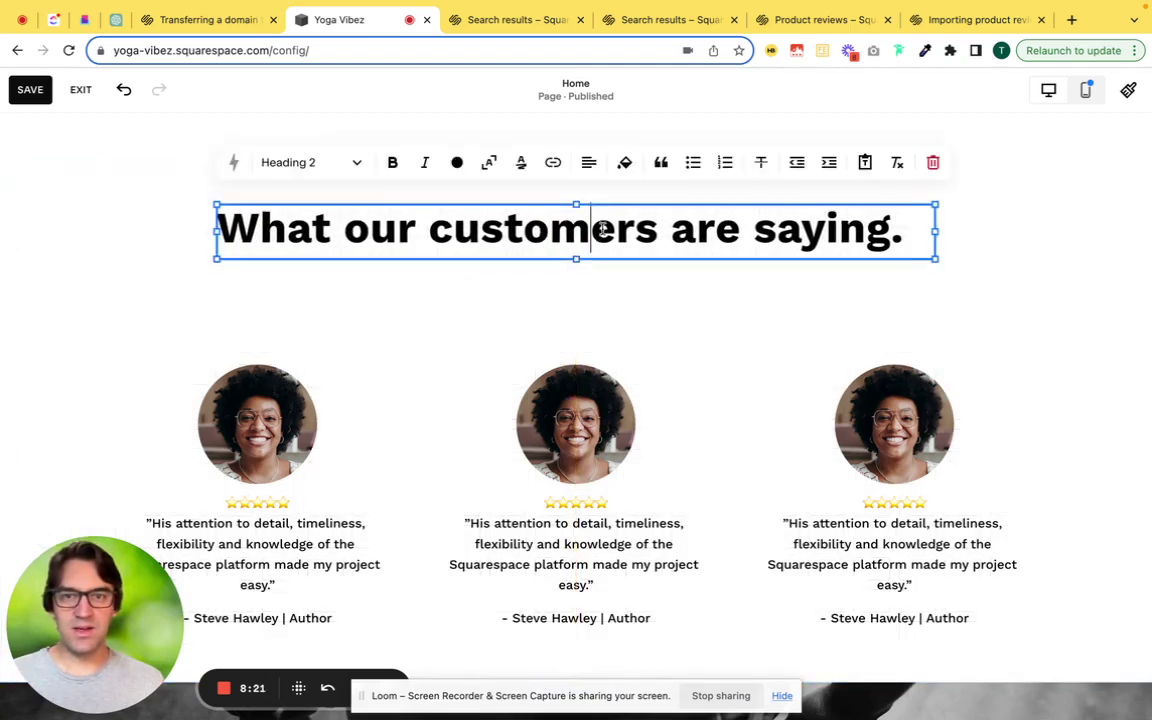
# Step: Centre-align the heading text and stretch the block wider to sit evenly above the cards
pyautogui.hotkey('ctrl', 'a')
pyautogui.click(589, 164)
pyautogui.click(573, 202)
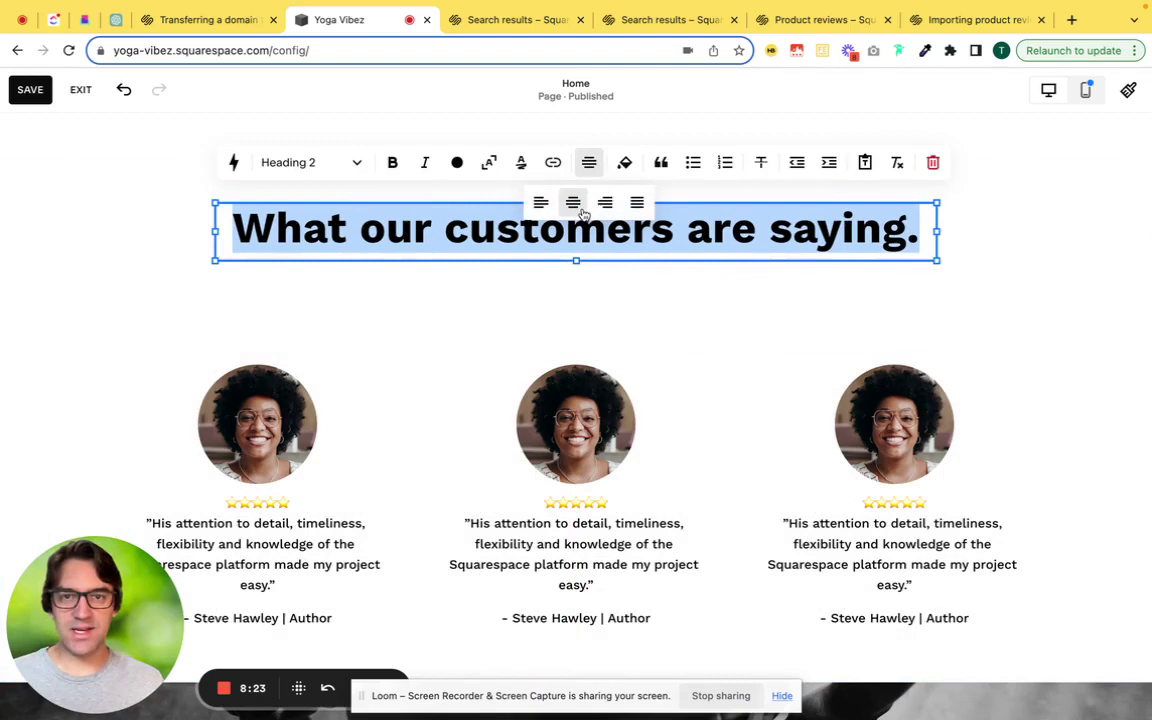
pyautogui.click(693, 290)
pyautogui.click(686, 224)
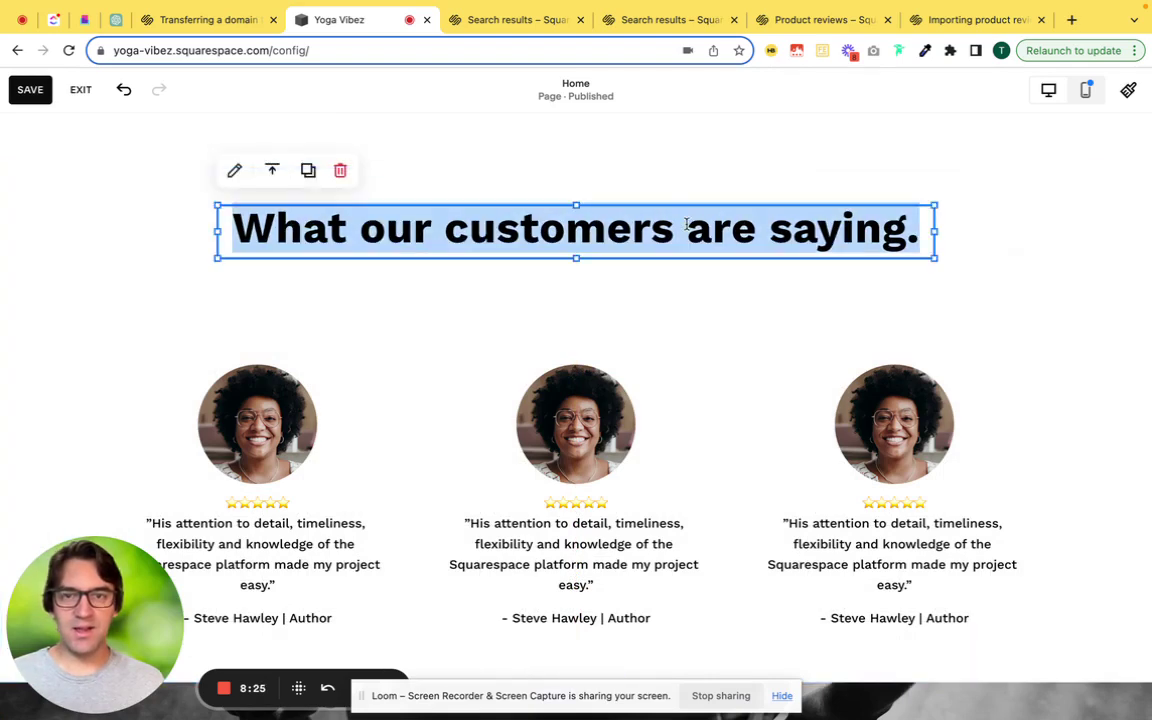
pyautogui.click(958, 247)
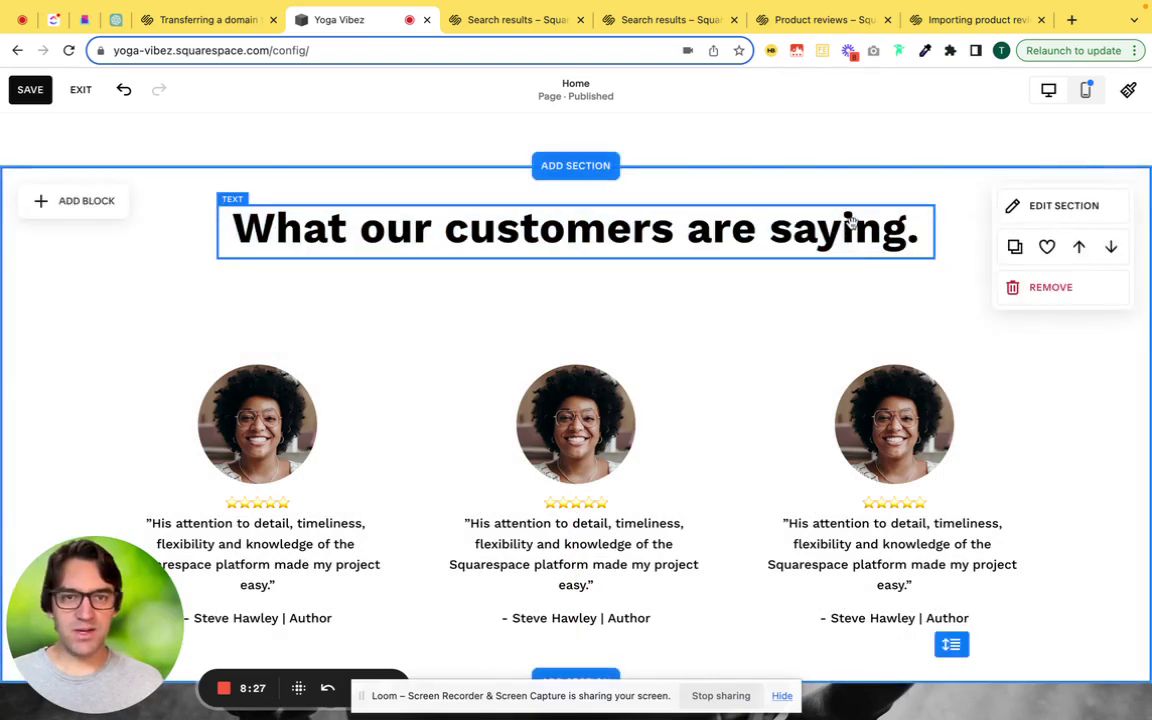
pyautogui.click(913, 237)
pyautogui.moveTo(931, 231); pyautogui.dragTo(978, 232)
pyautogui.moveTo(216, 231); pyautogui.dragTo(170, 236)
# Step: Apply text auto-scale so 'What our customers are saying.' fills the block's full width
pyautogui.tripleClick(443, 234)
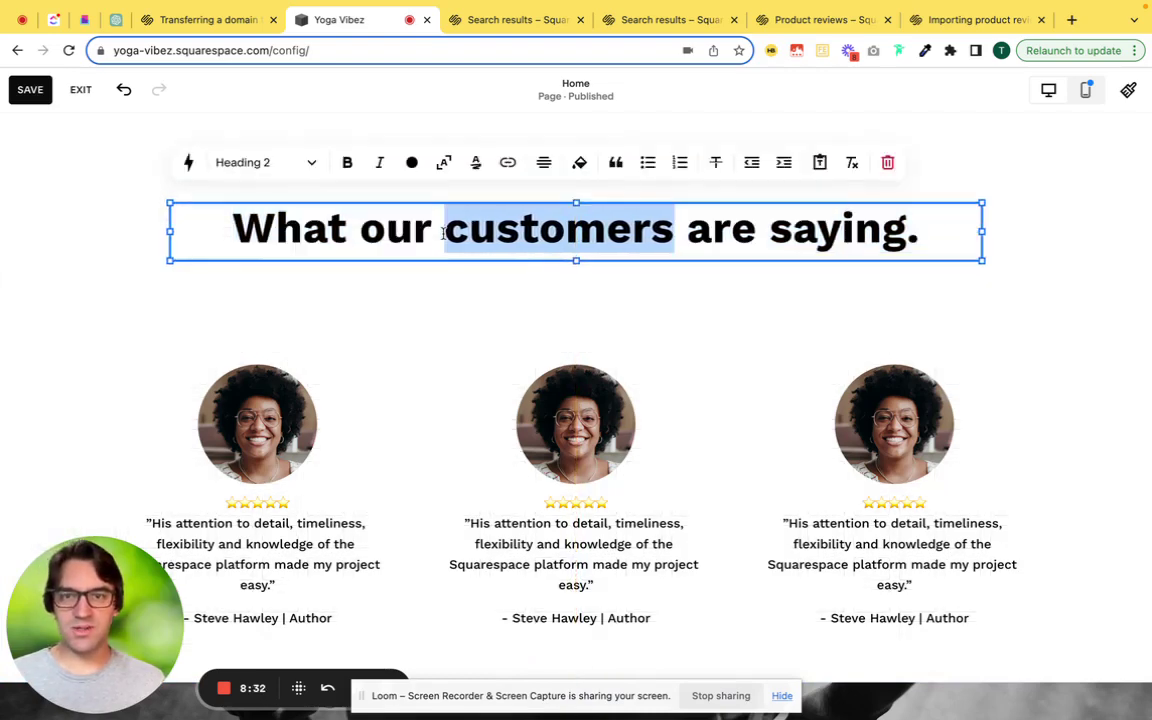
pyautogui.click(443, 163)
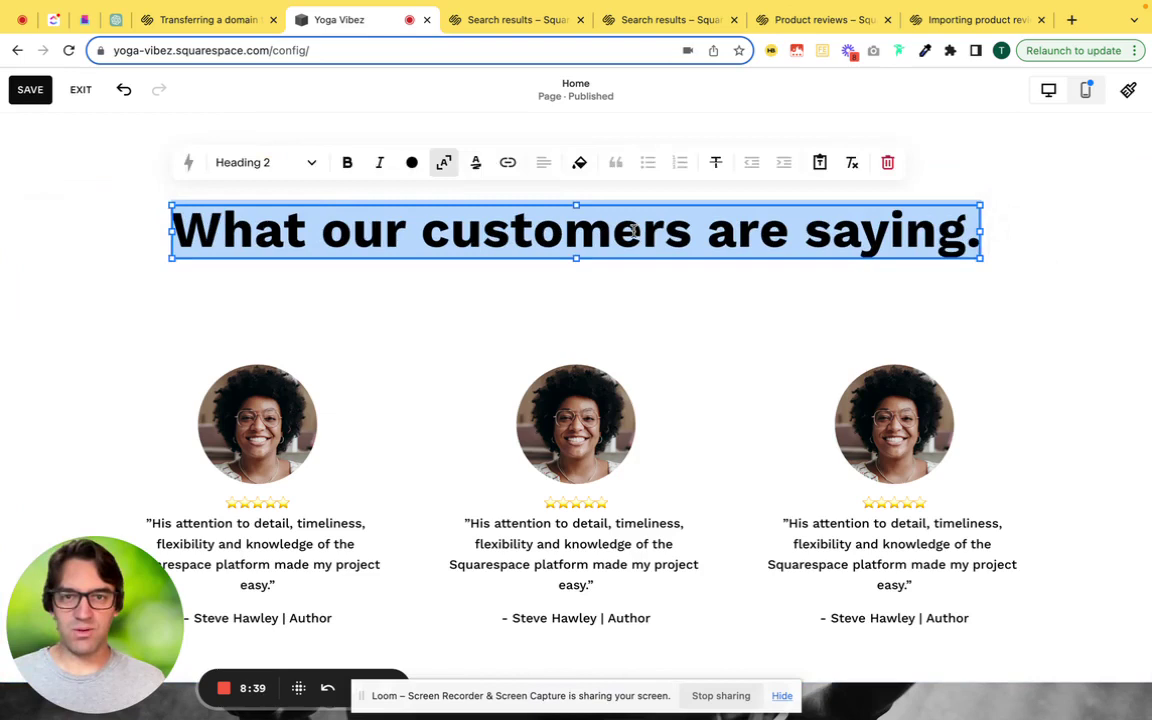
pyautogui.click(741, 328)
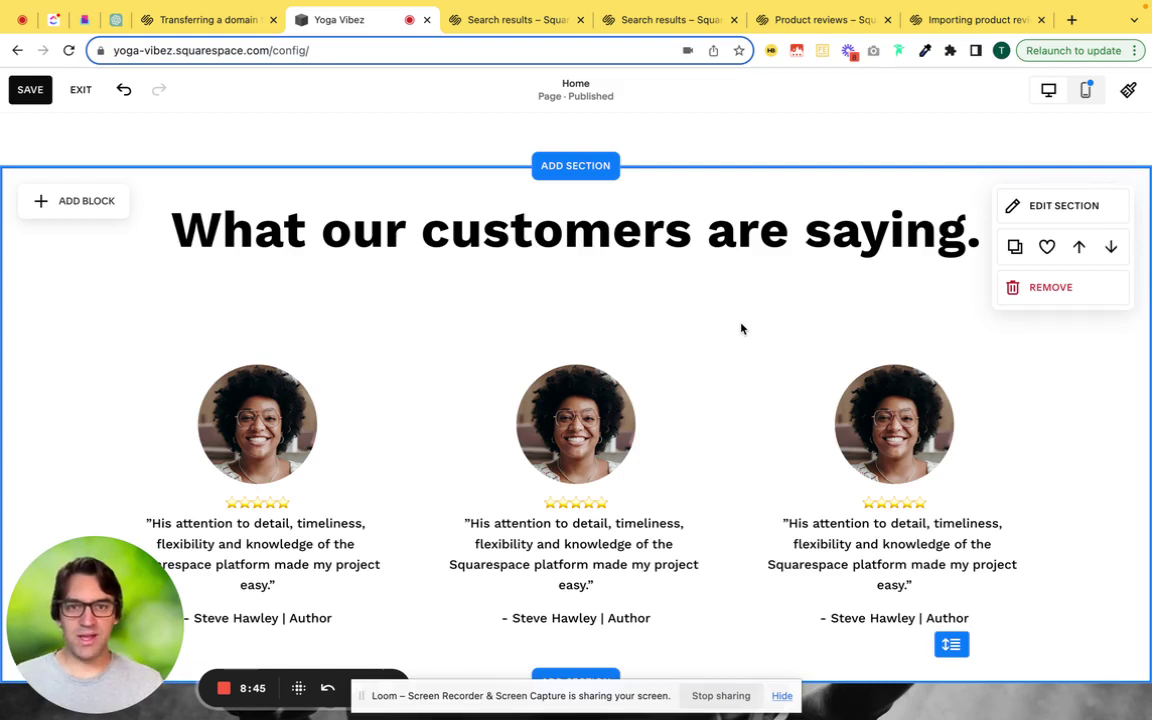
# Step: Group all three testimonial images and text blocks and drag them up beneath the heading
pyautogui.click(591, 432)
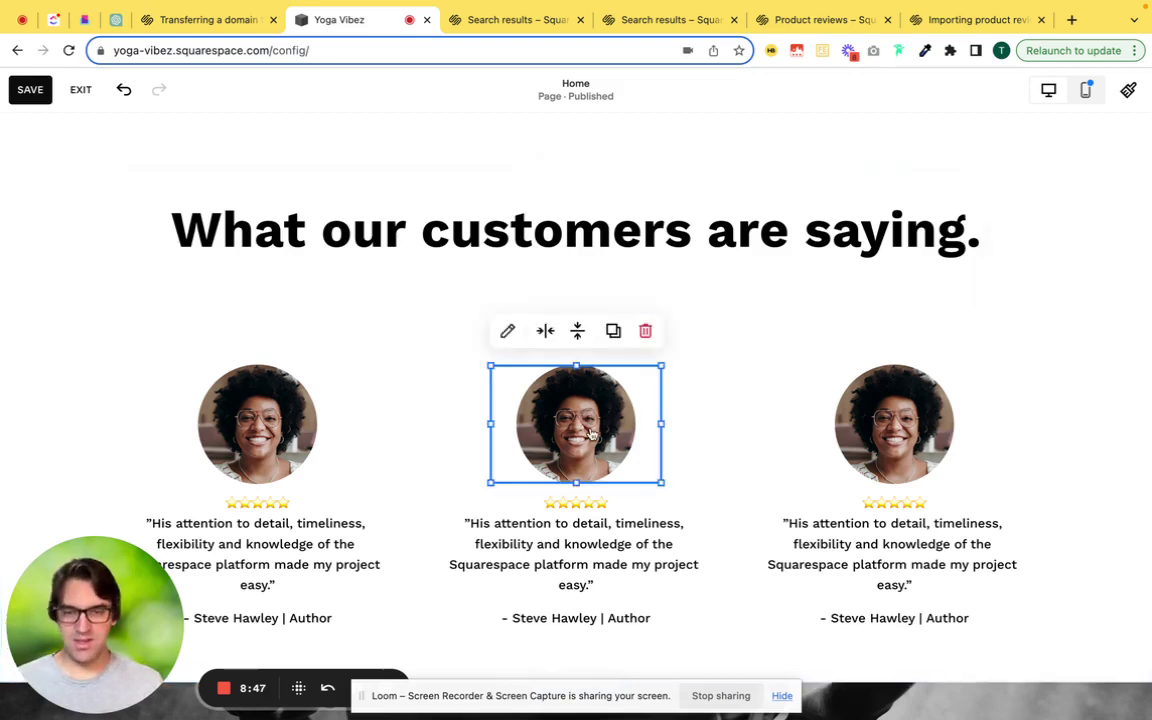
pyautogui.keyDown('shift'); pyautogui.click(575, 545); pyautogui.keyUp('shift')
pyautogui.keyDown('shift'); pyautogui.click(894, 425); pyautogui.keyUp('shift')
pyautogui.keyDown('shift'); pyautogui.click(913, 514); pyautogui.keyUp('shift')
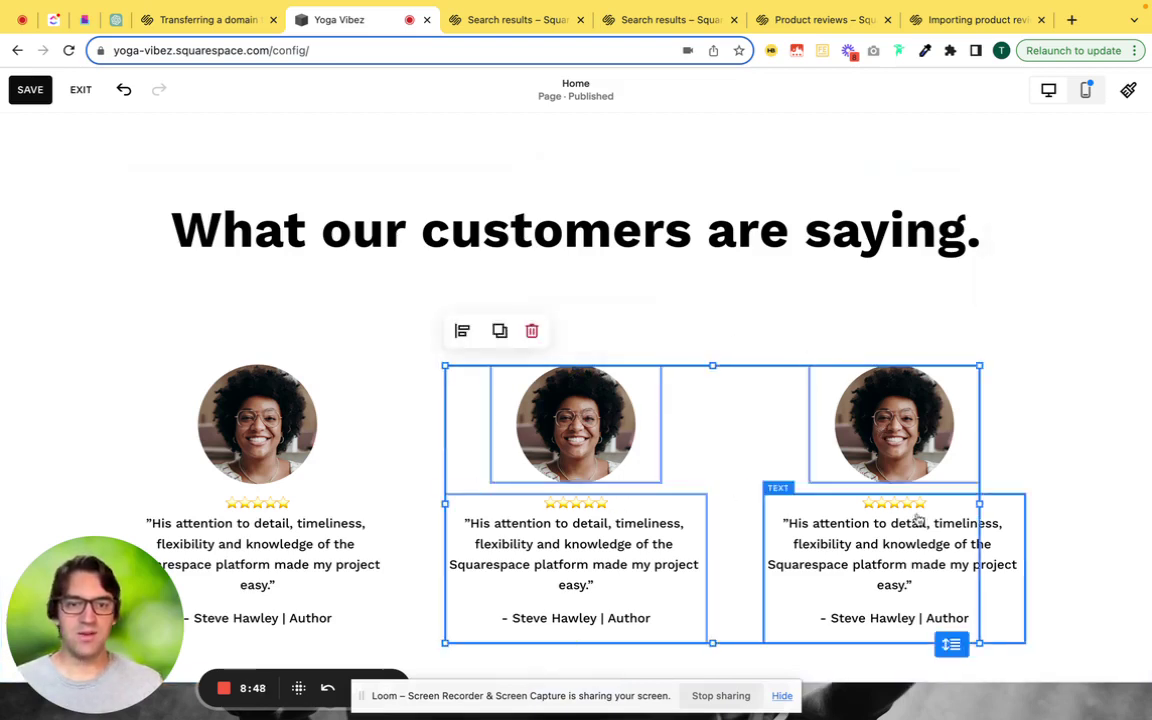
pyautogui.keyDown('shift'); pyautogui.click(316, 404); pyautogui.keyUp('shift')
pyautogui.keyDown('shift'); pyautogui.click(308, 527); pyautogui.keyUp('shift')
pyautogui.moveTo(625, 537); pyautogui.dragTo(626, 490)
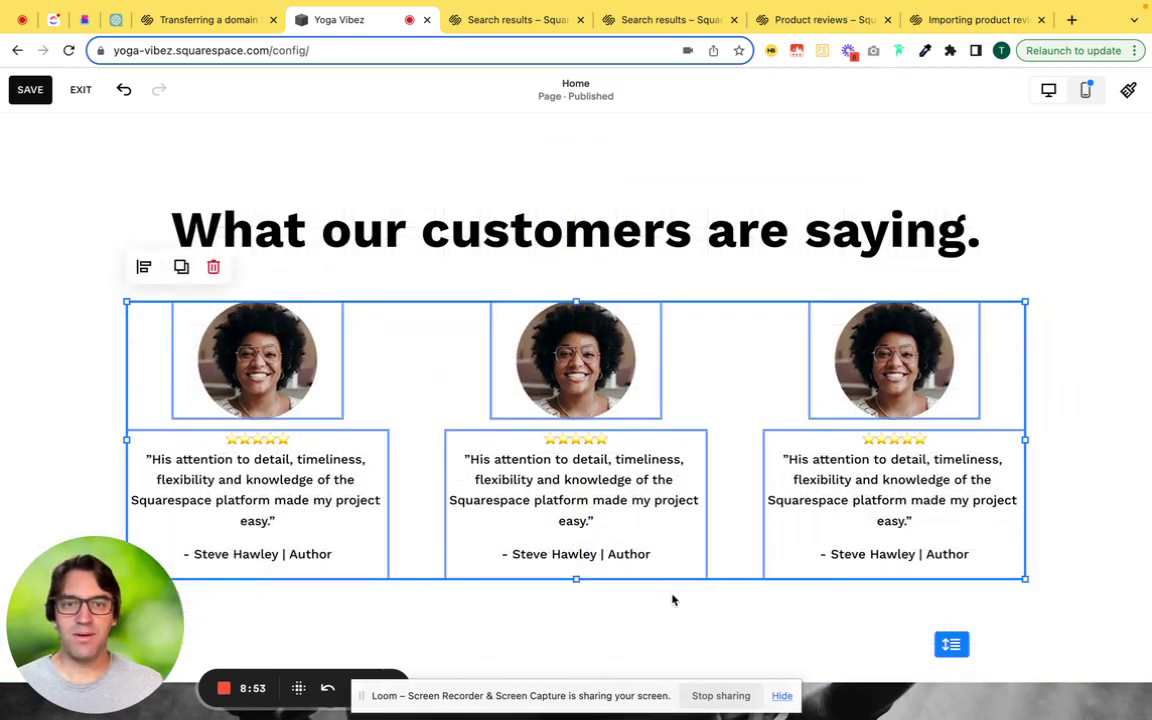
pyautogui.click(791, 604)
pyautogui.click(1021, 566)
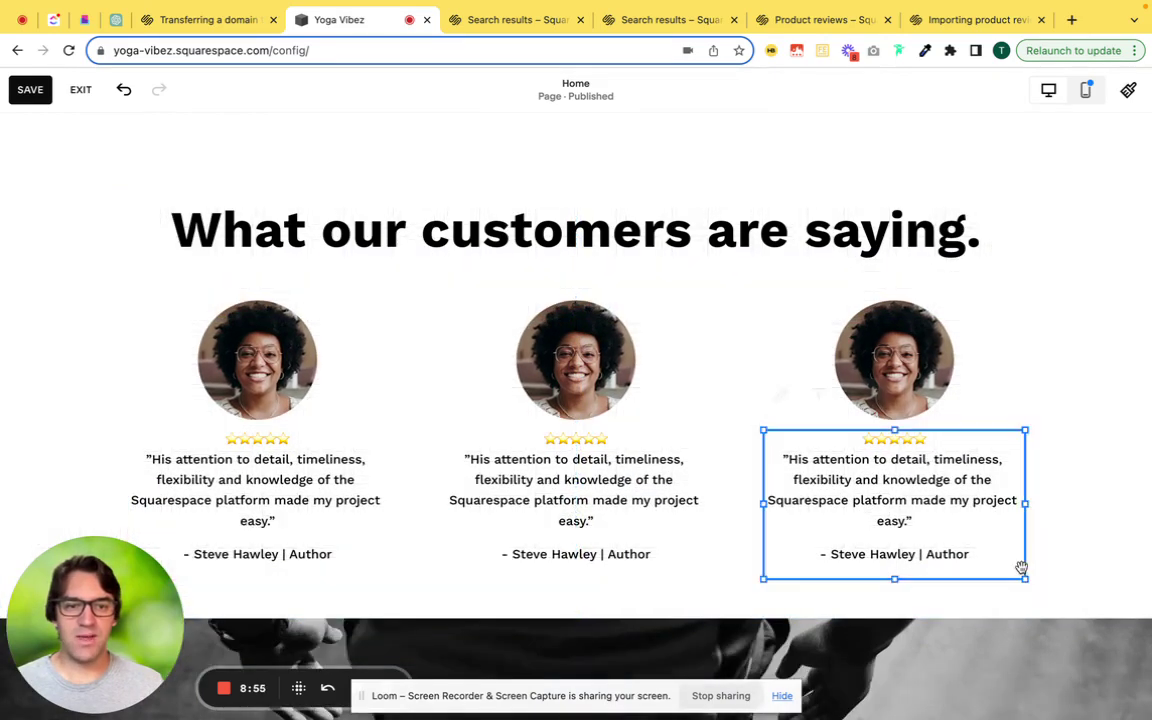
pyautogui.click(1097, 587)
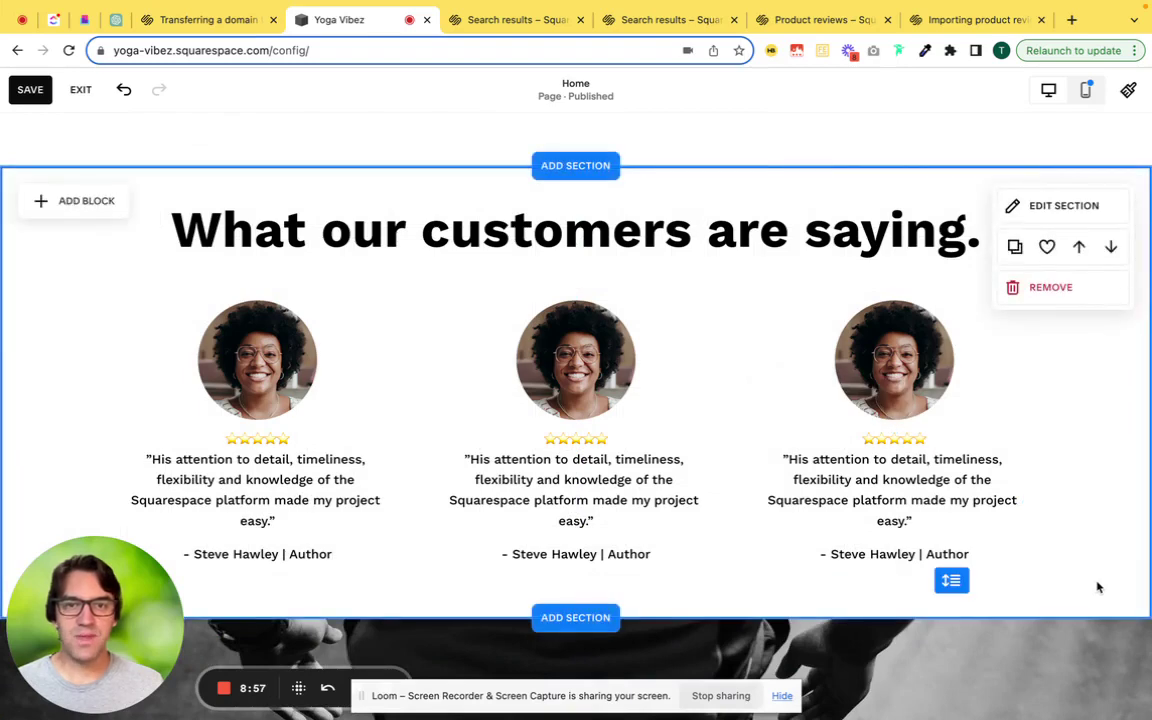
pyautogui.scroll(5, 1097, 587)
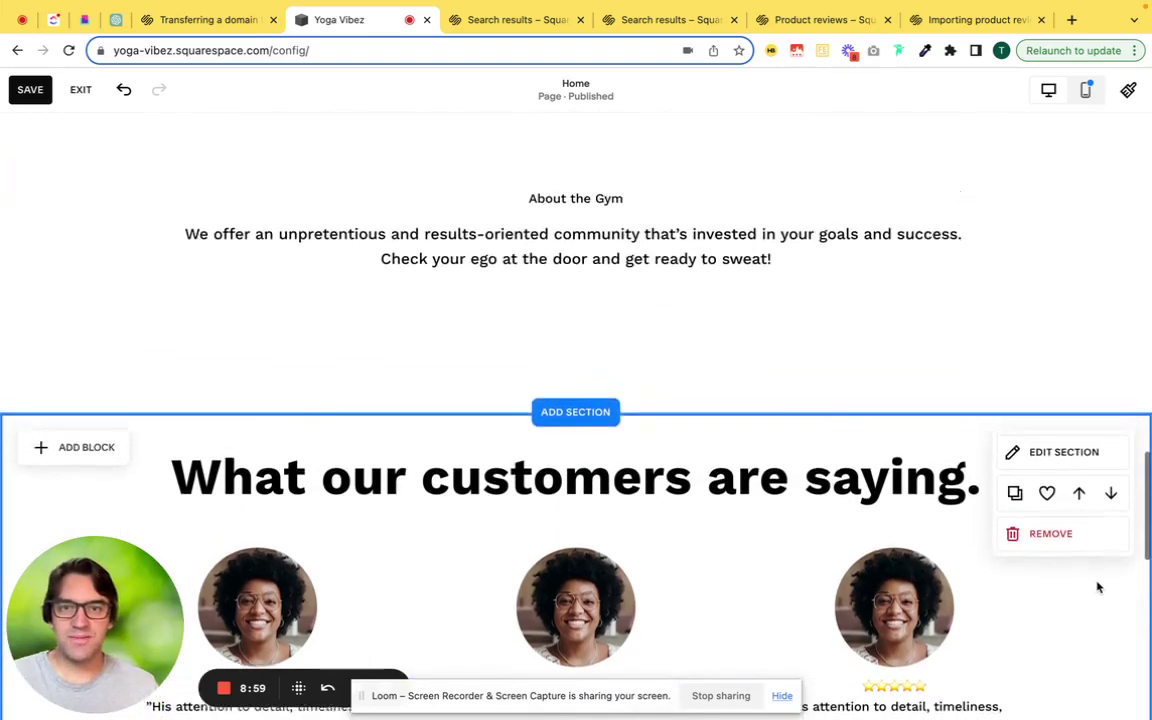
pyautogui.scroll(8, 1097, 587)
pyautogui.scroll(-15, 1096, 587)
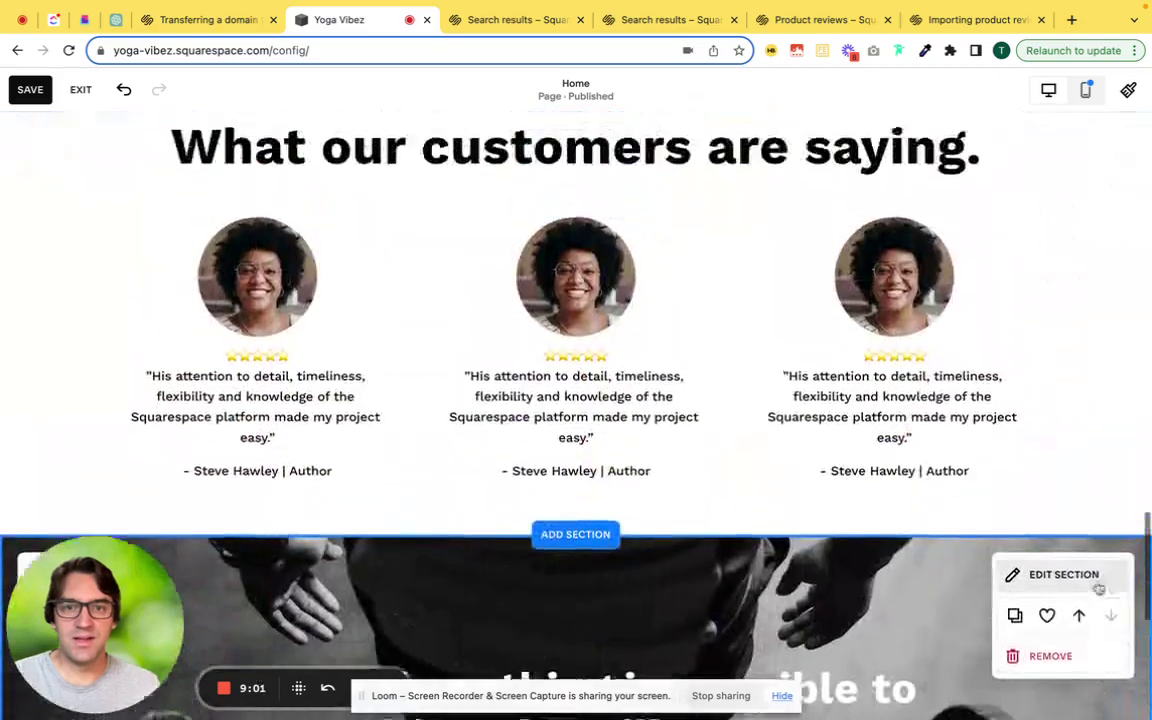
pyautogui.scroll(20, 1097, 587)
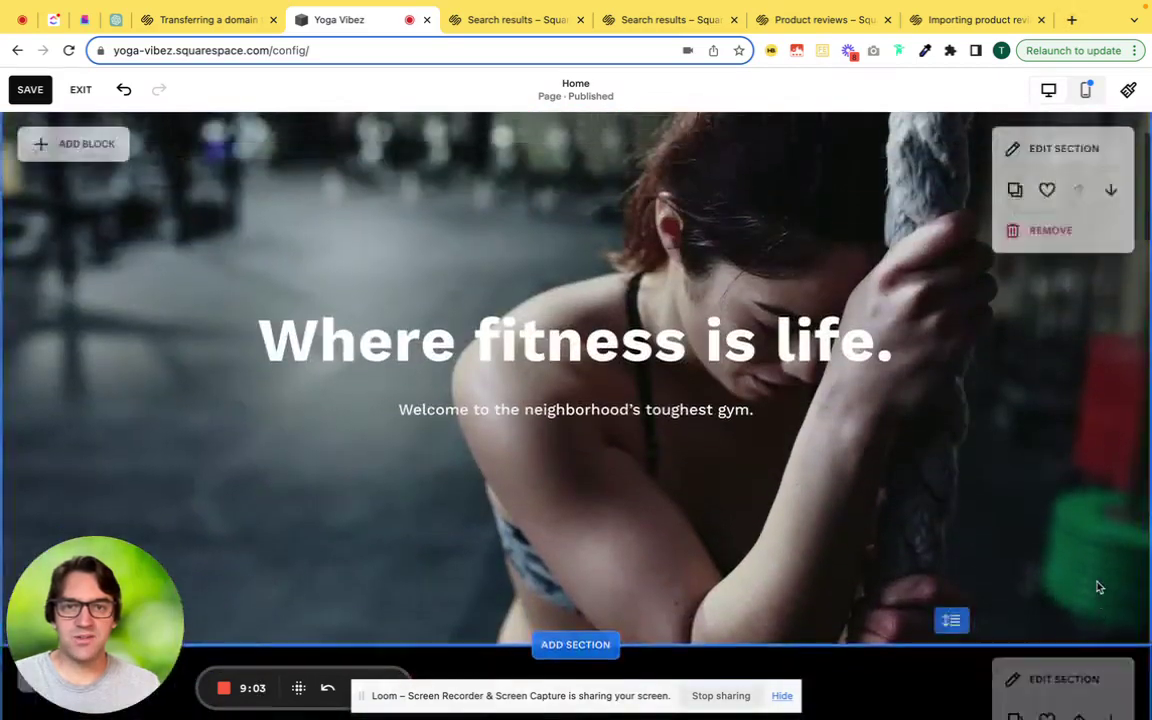
pyautogui.scroll(-20, 1097, 587)
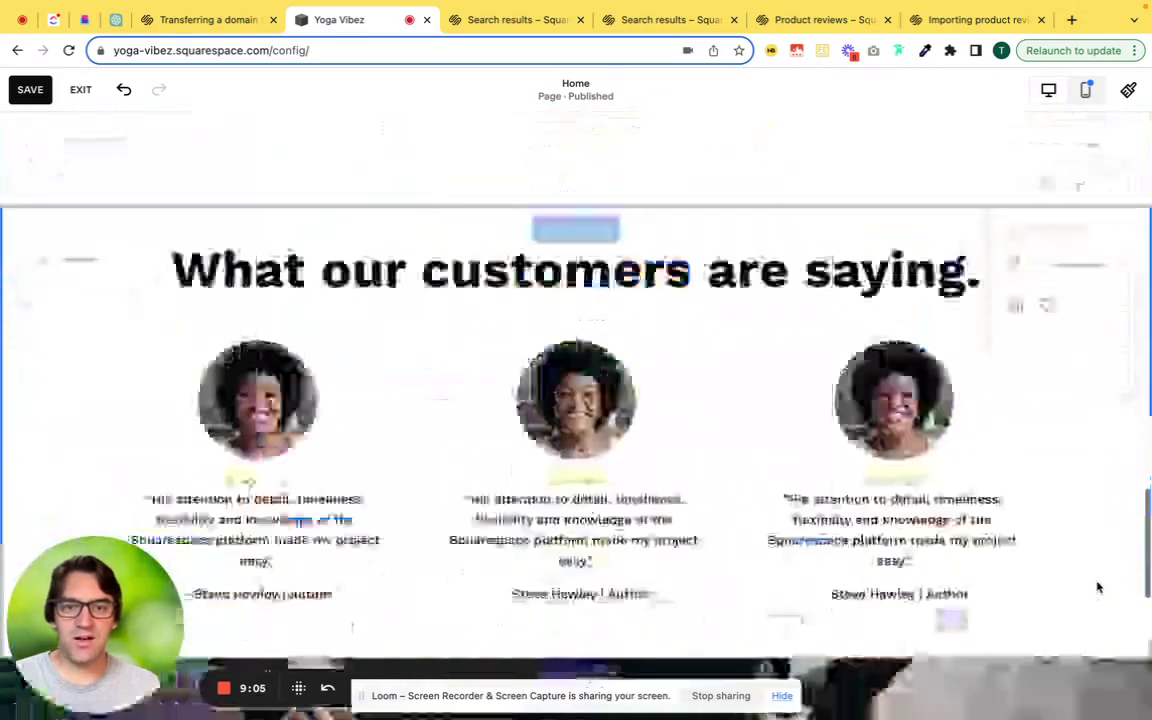
pyautogui.scroll(-1, 1097, 587)
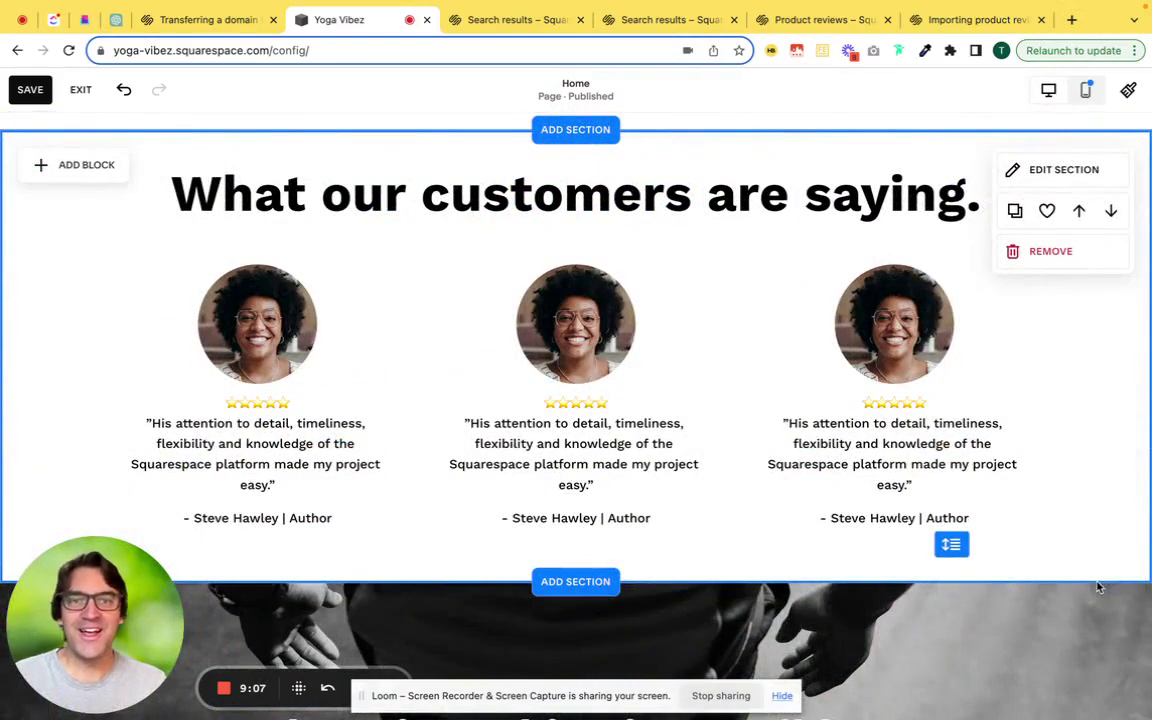